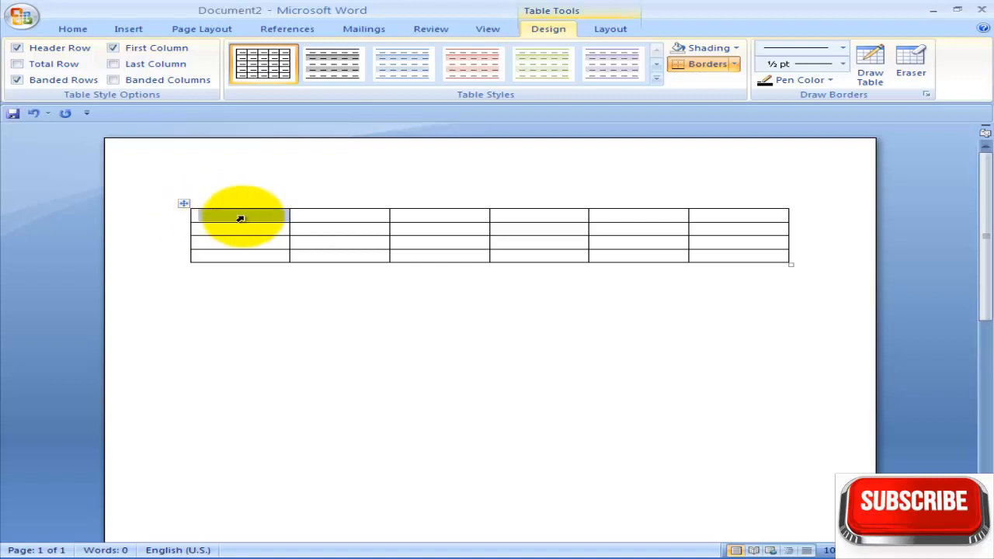
Select the table's first cell, then each of the first three columns in turn, and clear the selection
{"action": "left_click", "coordinate": [195, 217]}
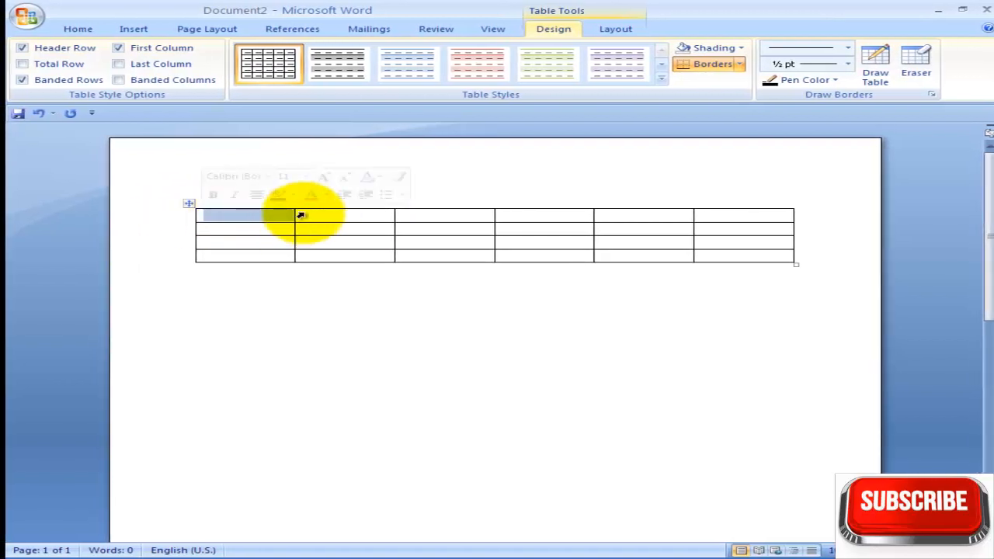
{"action": "left_click", "coordinate": [303, 216]}
{"action": "left_click_drag", "start_coordinate": [260, 216], "coordinate": [269, 249]}
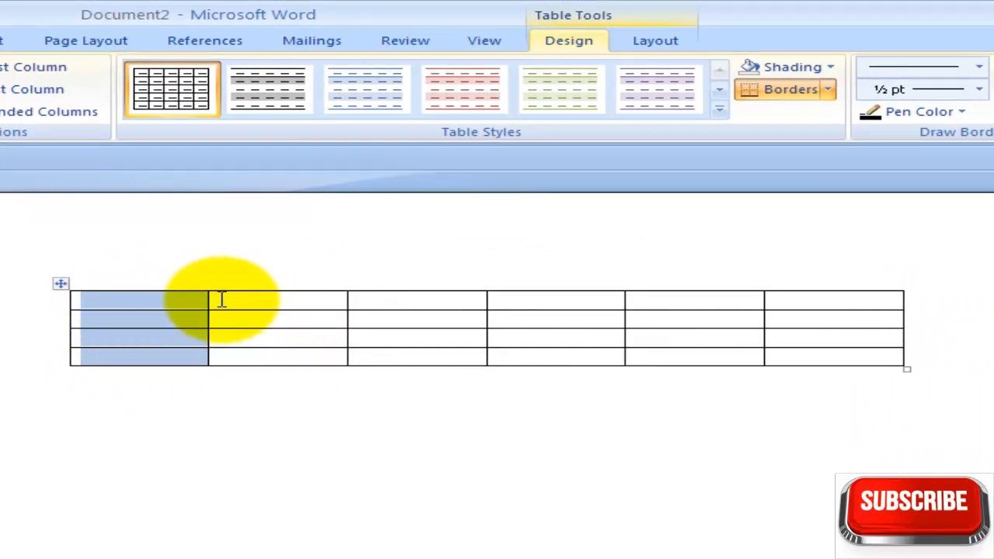
{"action": "left_click_drag", "start_coordinate": [221, 300], "coordinate": [307, 362]}
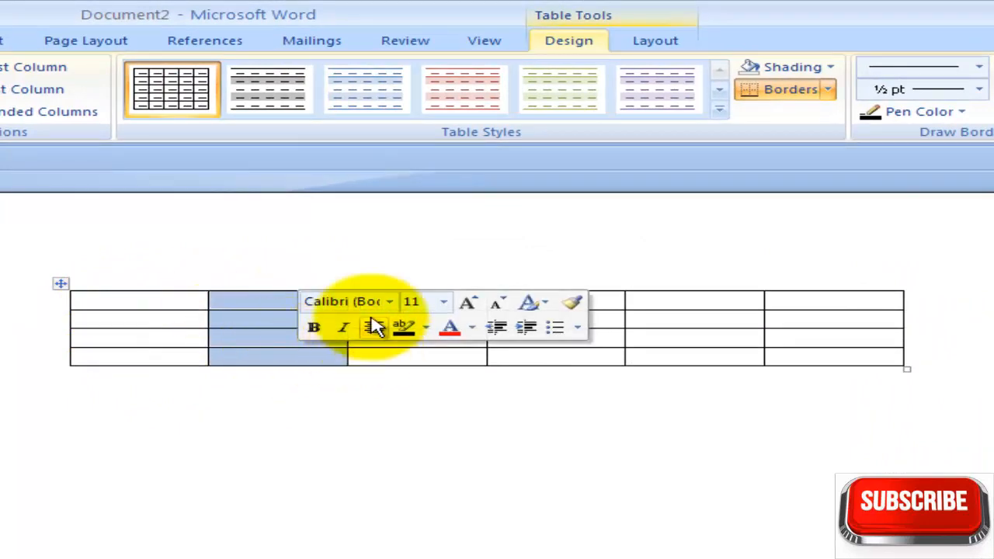
{"action": "left_click", "coordinate": [445, 344]}
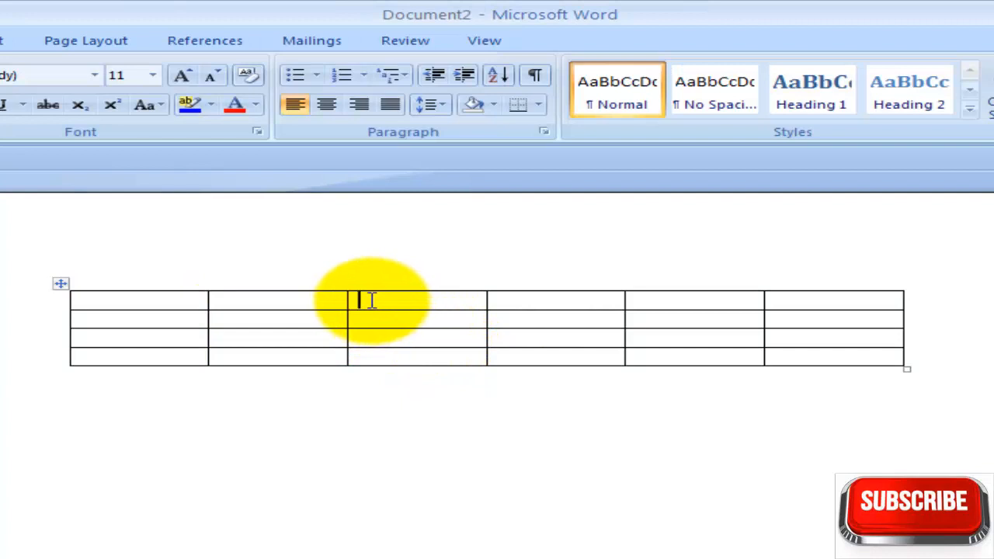
{"action": "left_click_drag", "start_coordinate": [371, 301], "coordinate": [478, 359]}
{"action": "left_click", "coordinate": [251, 399]}
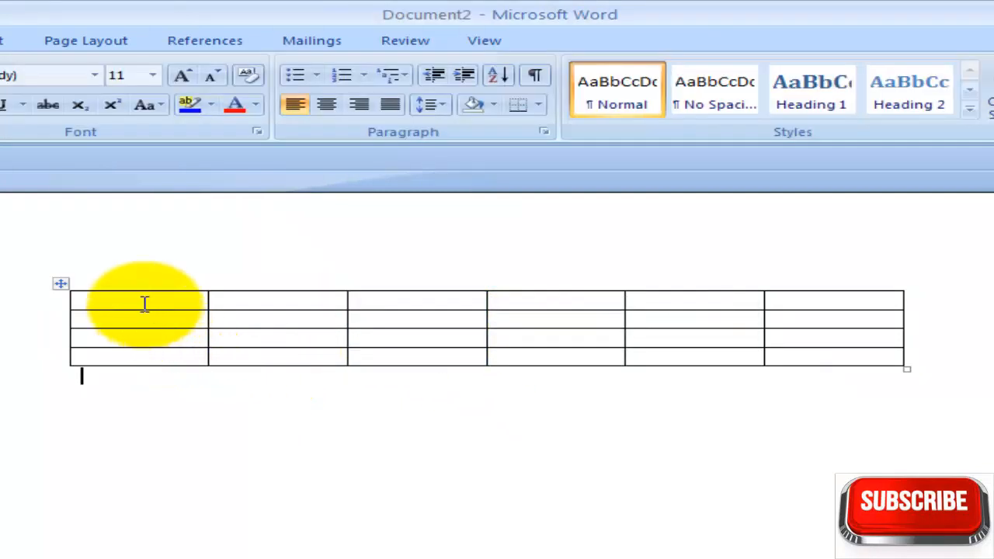
Select the table's entire first row across all six columns, and clear the selection
{"action": "left_click_drag", "start_coordinate": [82, 297], "coordinate": [858, 301]}
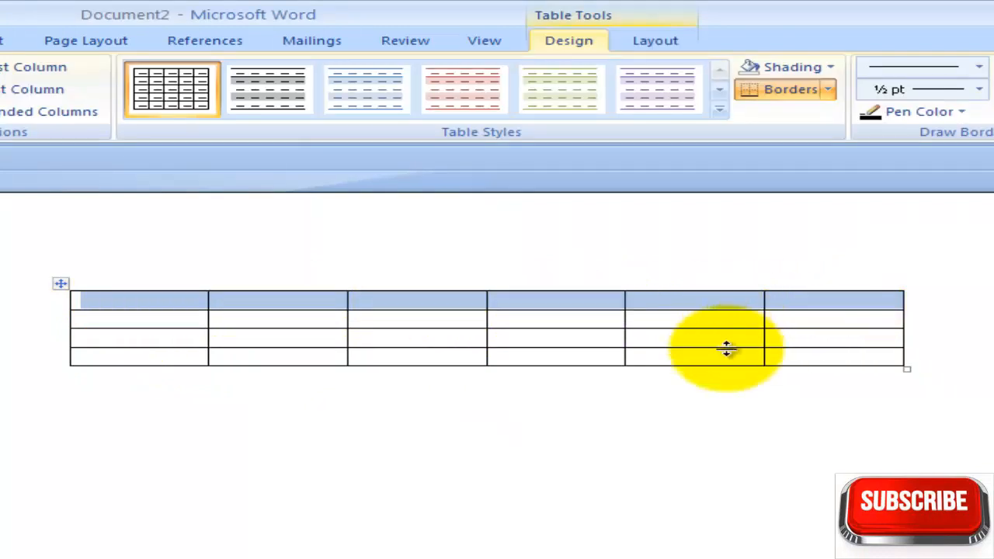
{"action": "left_click", "coordinate": [754, 472]}
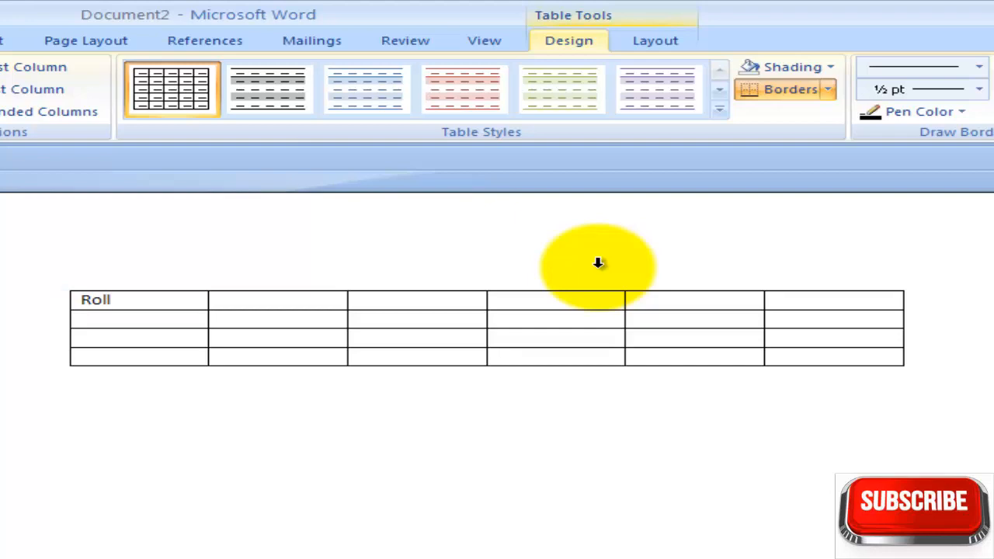
Fill the table's first row with the headings Roll No, Student Name, Social, Science, Maths and Total
{"action": "type", "text": "o"}
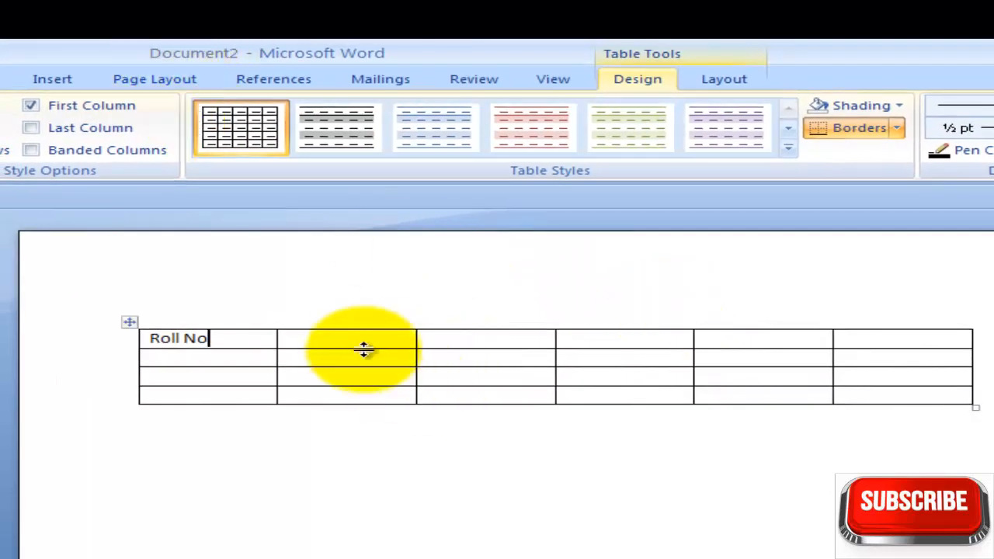
{"action": "key", "text": "Tab"}
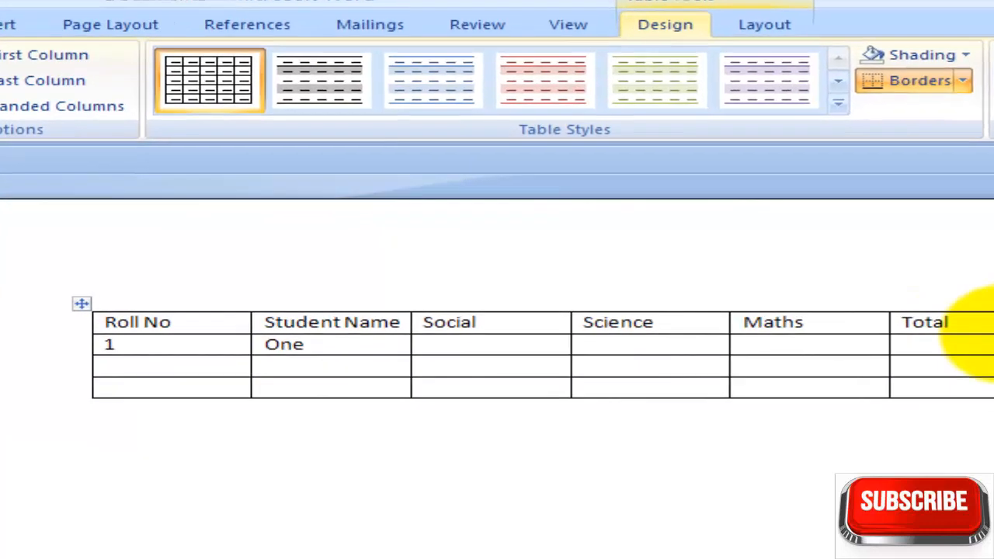
Complete the student rows: 1, One, 45, 52, 45; 2, Two, 55, 58, 65; and 3, Three, 54, 66, 75, leaving Total empty
{"action": "type", "text": "45"}
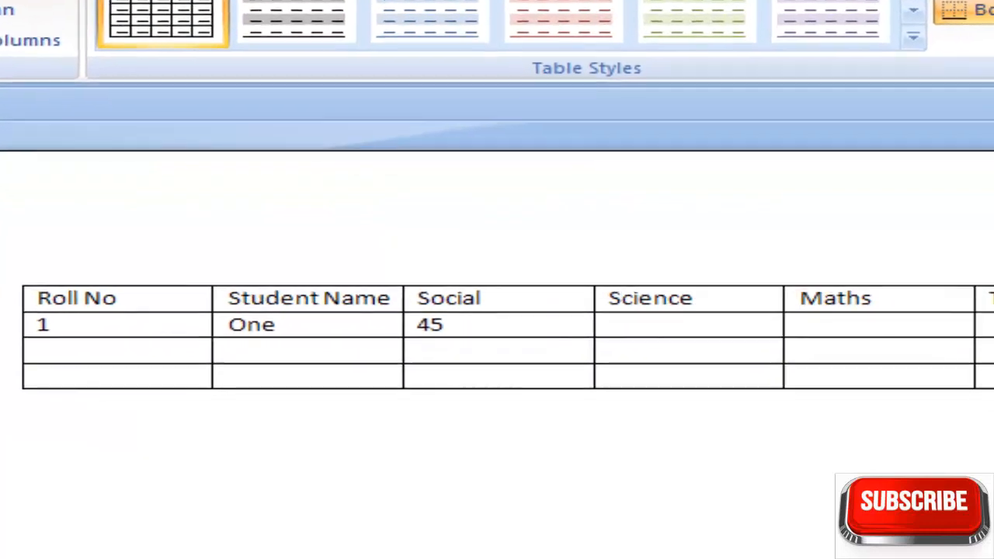
{"action": "key", "text": "Tab"}
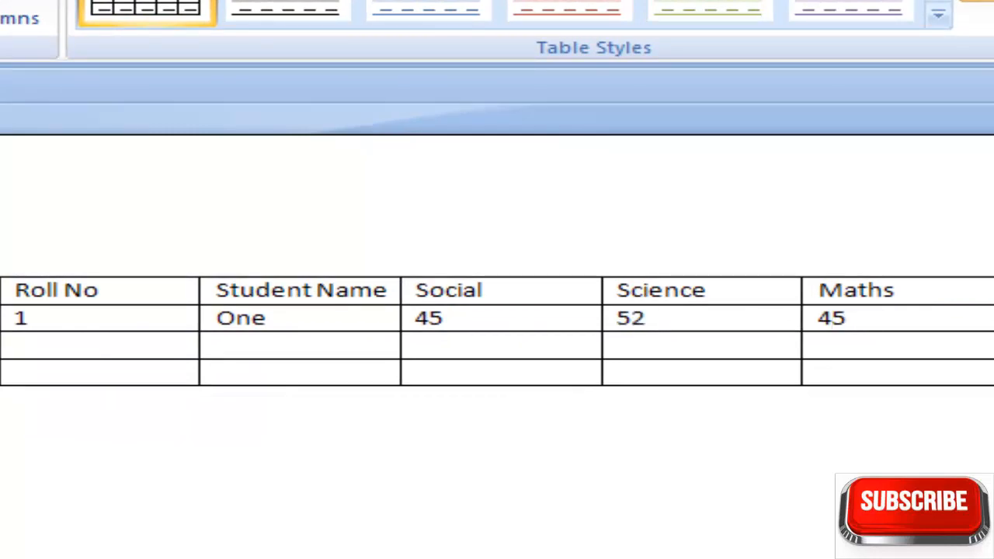
{"action": "key", "text": "Tab"}
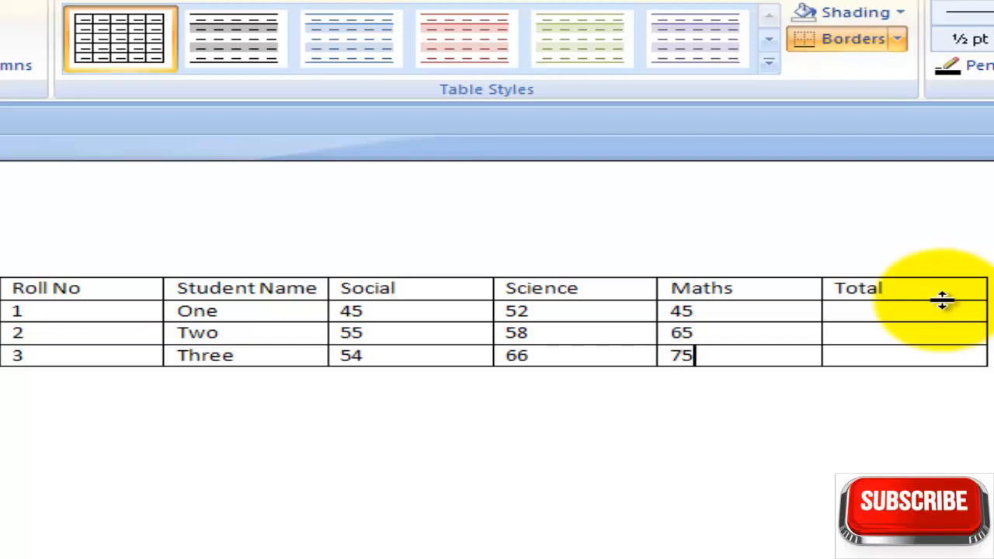
Add an empty row at the end of the table, below student Three
{"action": "key", "text": "Tab"}
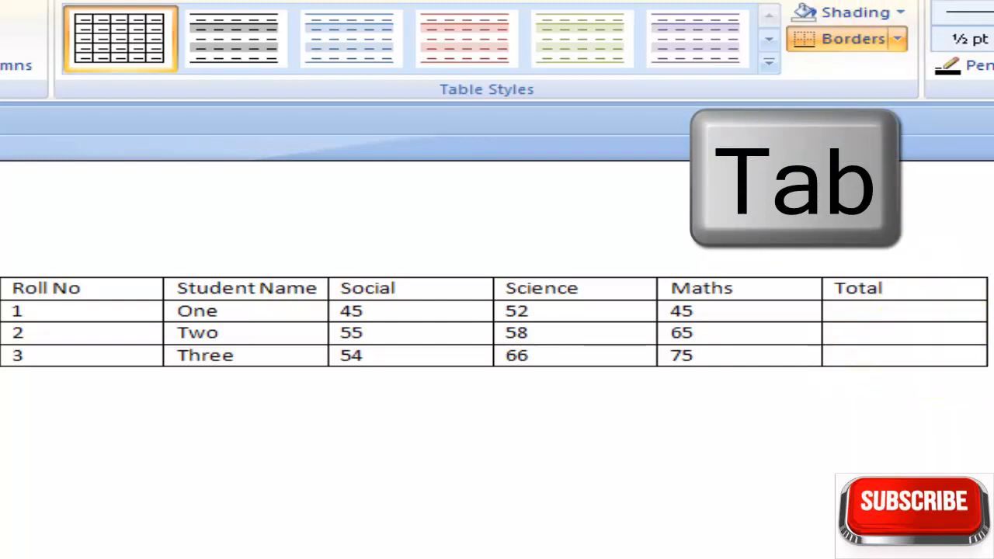
{"action": "key", "text": "Tab"}
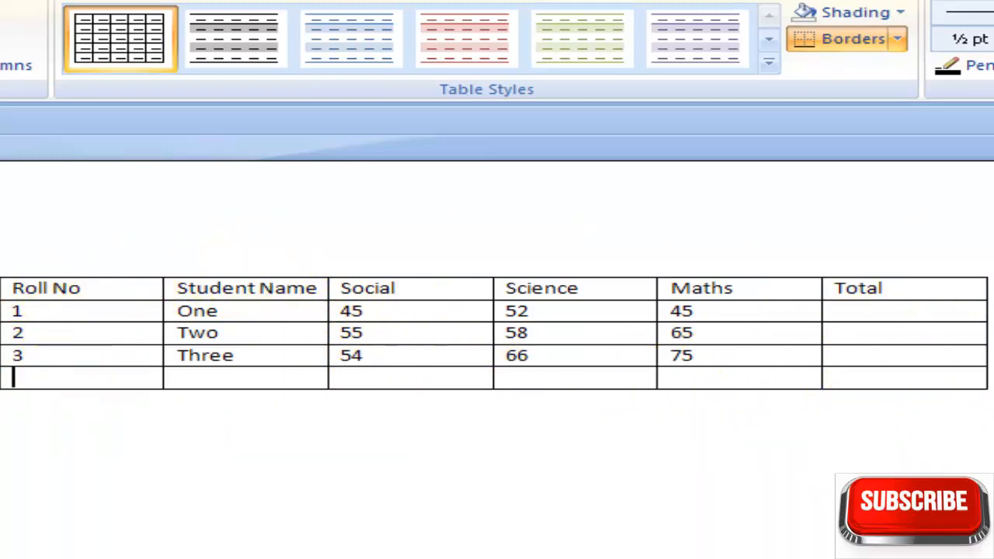
{"action": "left_click", "coordinate": [524, 526]}
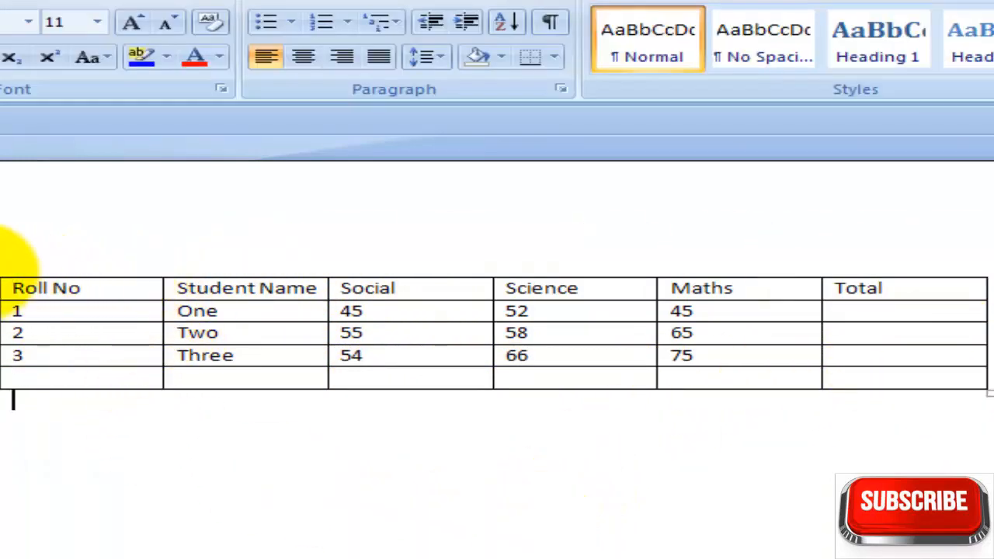
Apply the built-in table style with a red header row, red first column and grey banded rows to the whole table
{"action": "left_click", "coordinate": [2, 281]}
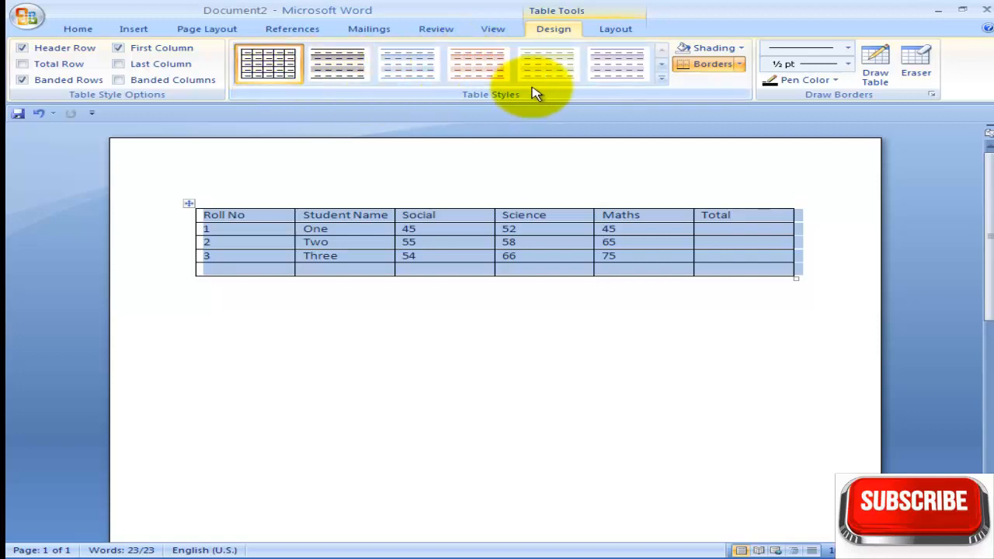
{"action": "left_click", "coordinate": [662, 66]}
{"action": "left_click", "coordinate": [661, 84]}
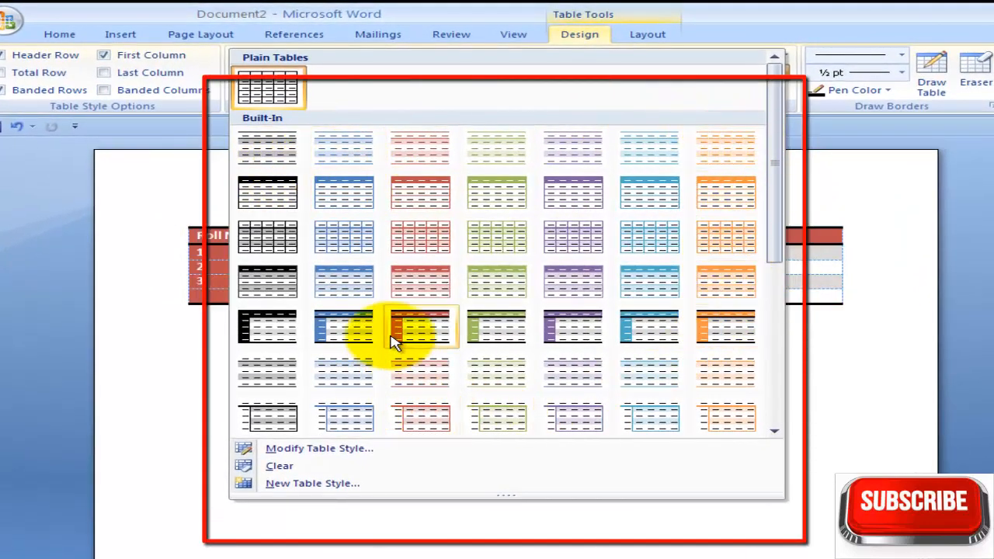
{"action": "left_click", "coordinate": [419, 338]}
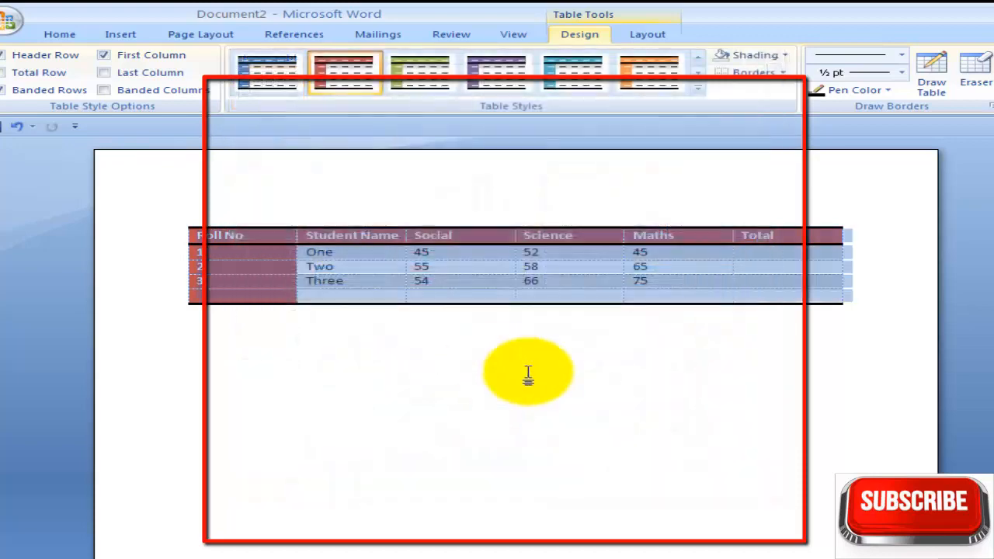
{"action": "left_click", "coordinate": [611, 428]}
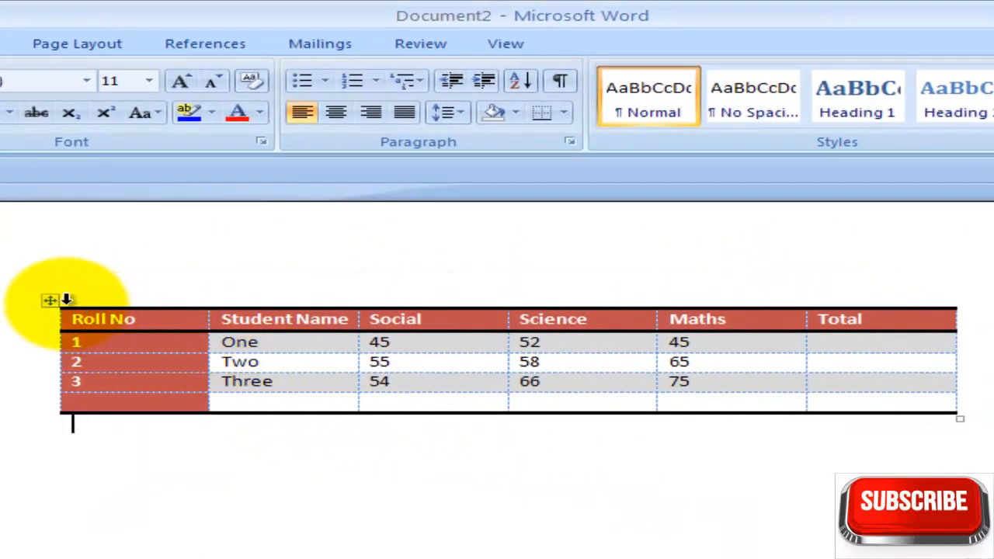
Change the whole table to the built-in style with an orange header row, orange first column and grey banding
{"action": "left_click", "coordinate": [49, 300]}
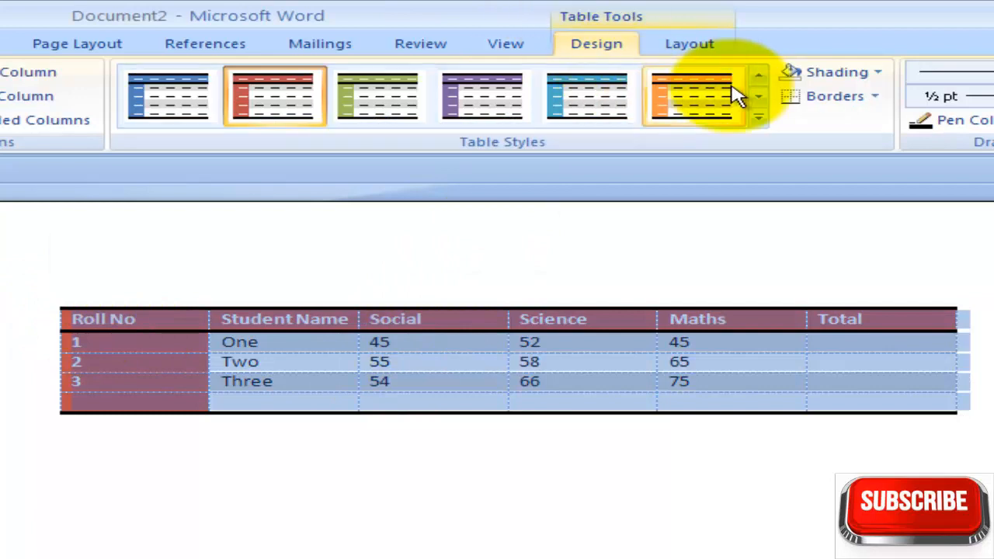
{"action": "left_click", "coordinate": [759, 118]}
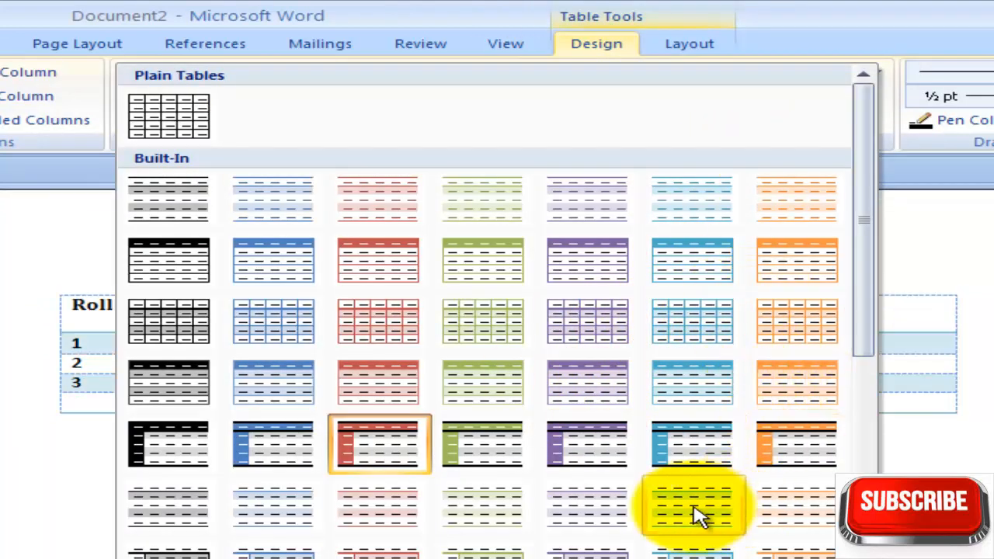
{"action": "left_click", "coordinate": [808, 449]}
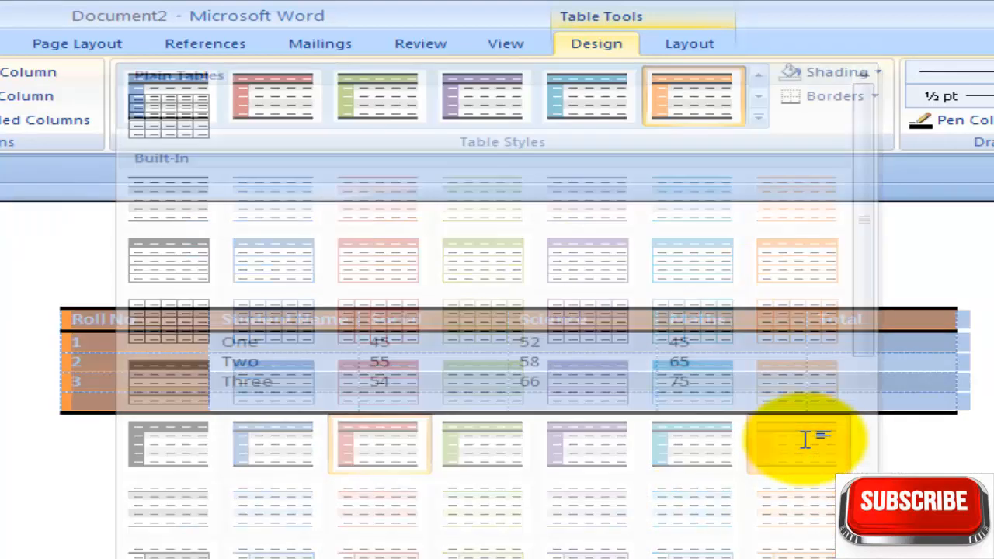
{"action": "left_click", "coordinate": [743, 464]}
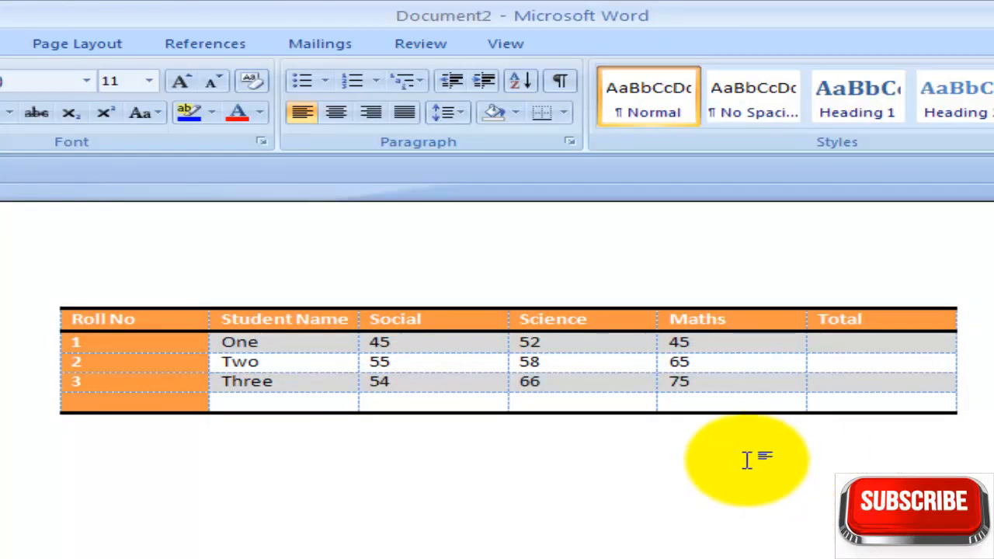
Change the whole table to the built-in light style with pale red banded rows and no header fill
{"action": "left_click", "coordinate": [53, 301]}
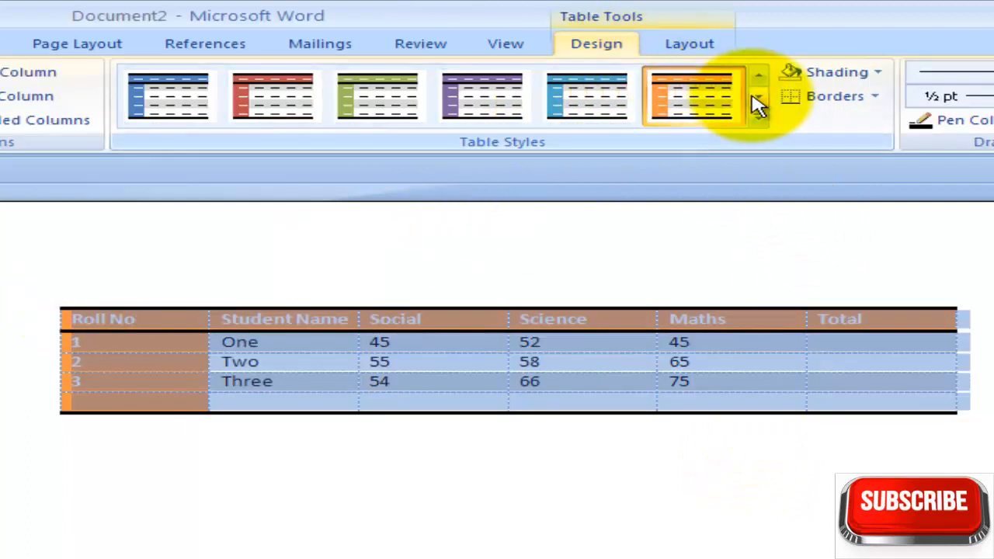
{"action": "left_click", "coordinate": [757, 101]}
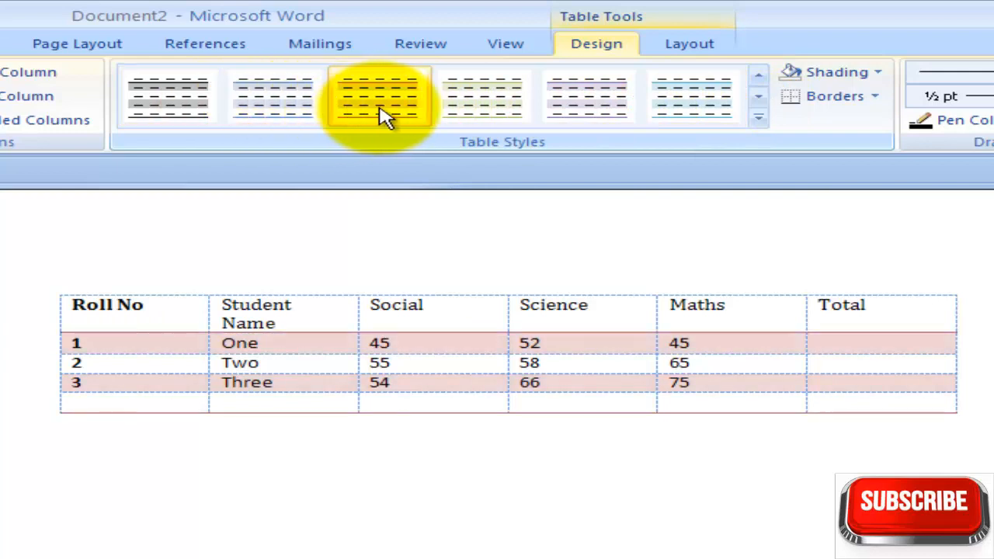
{"action": "left_click", "coordinate": [381, 116]}
{"action": "left_click", "coordinate": [402, 553]}
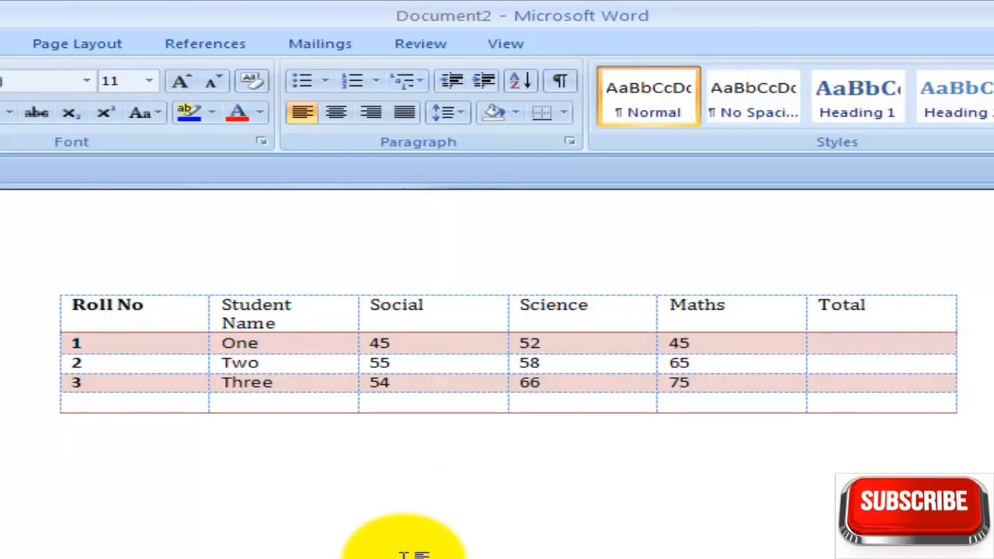
Apply the built-in style with a solid orange header row, orange borders and unshaded body rows to the whole table
{"action": "left_click", "coordinate": [49, 290]}
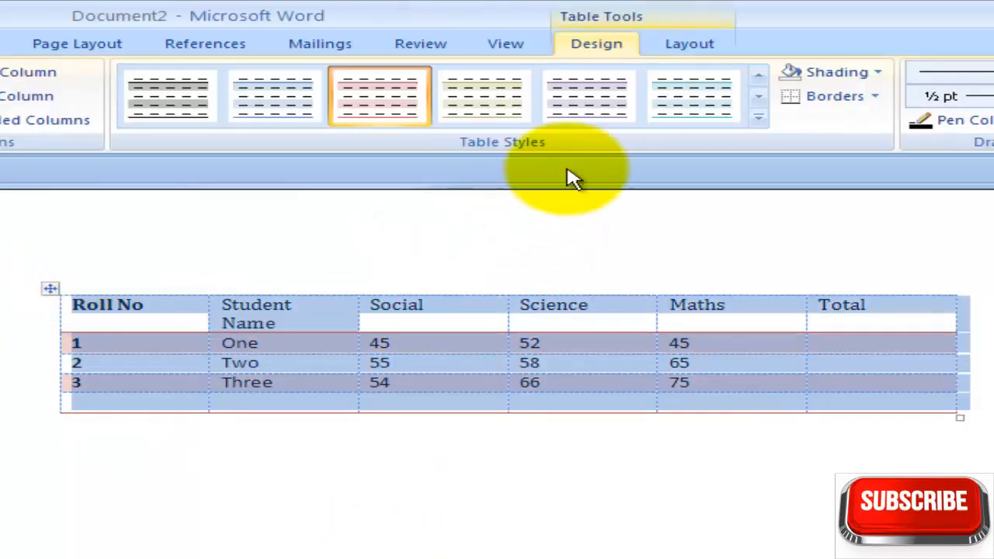
{"action": "left_click", "coordinate": [761, 111]}
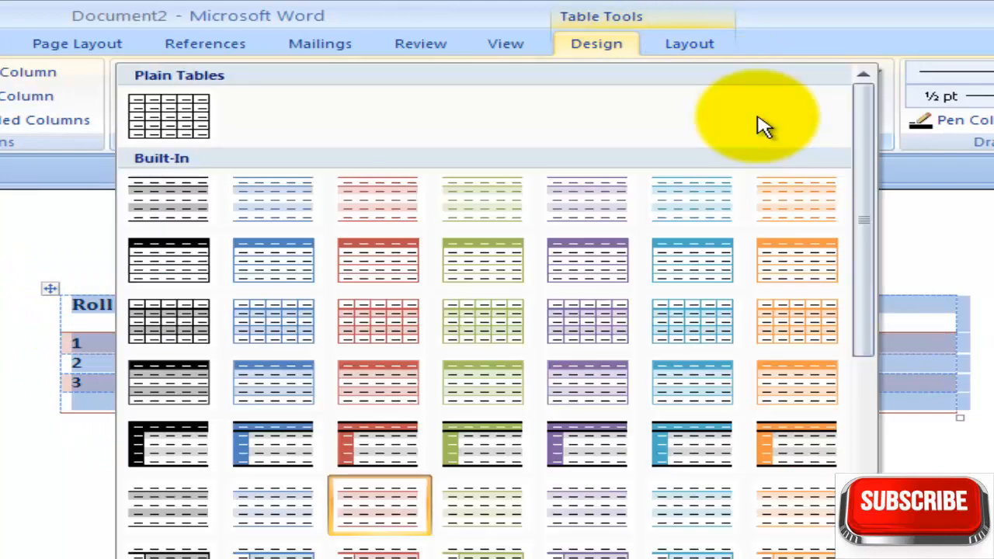
{"action": "left_click", "coordinate": [817, 260]}
{"action": "left_click", "coordinate": [533, 449]}
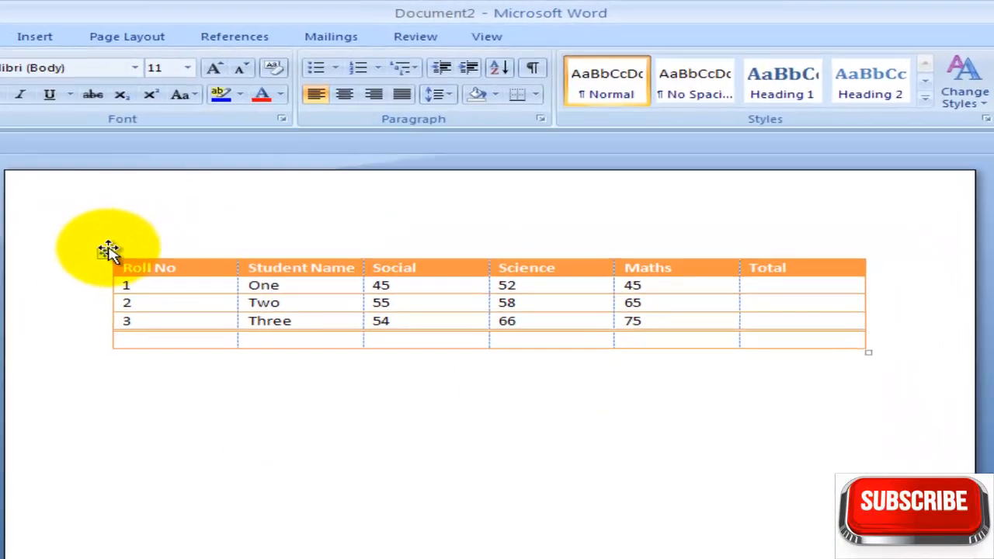
{"action": "left_click", "coordinate": [191, 205]}
{"action": "left_click", "coordinate": [449, 458]}
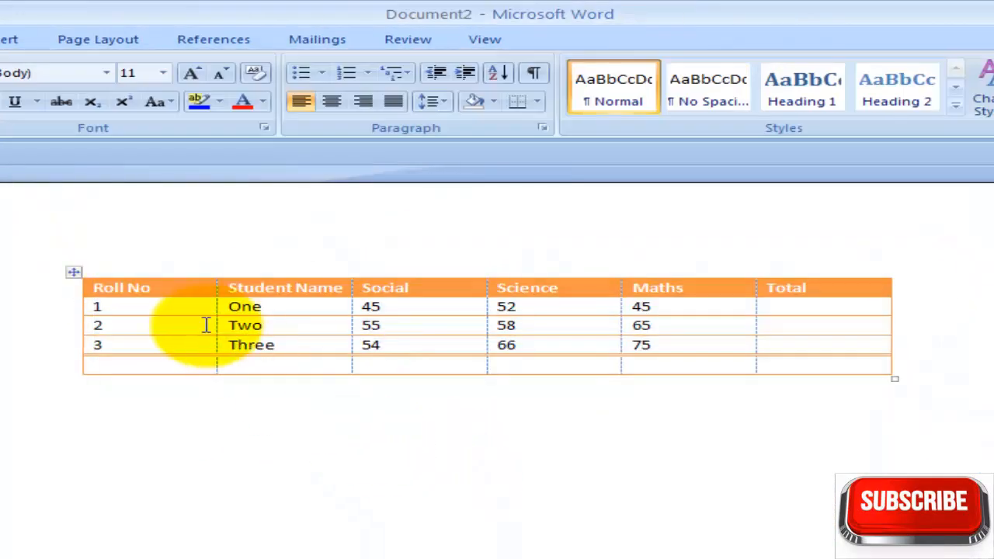
Shade the cells from Student Name through Maths in student Two's row with the standard light green colour
{"action": "left_click_drag", "start_coordinate": [230, 307], "coordinate": [654, 347]}
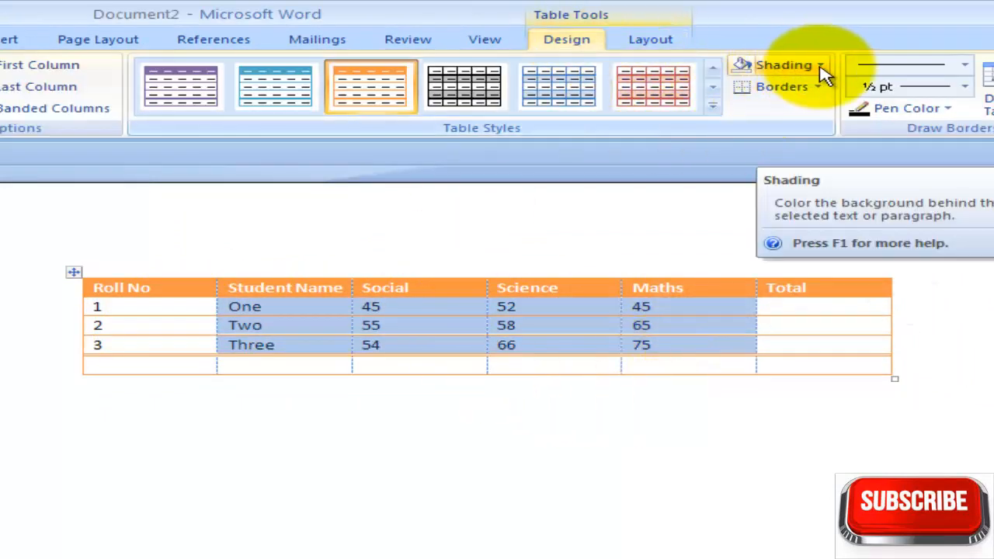
{"action": "left_click", "coordinate": [645, 379]}
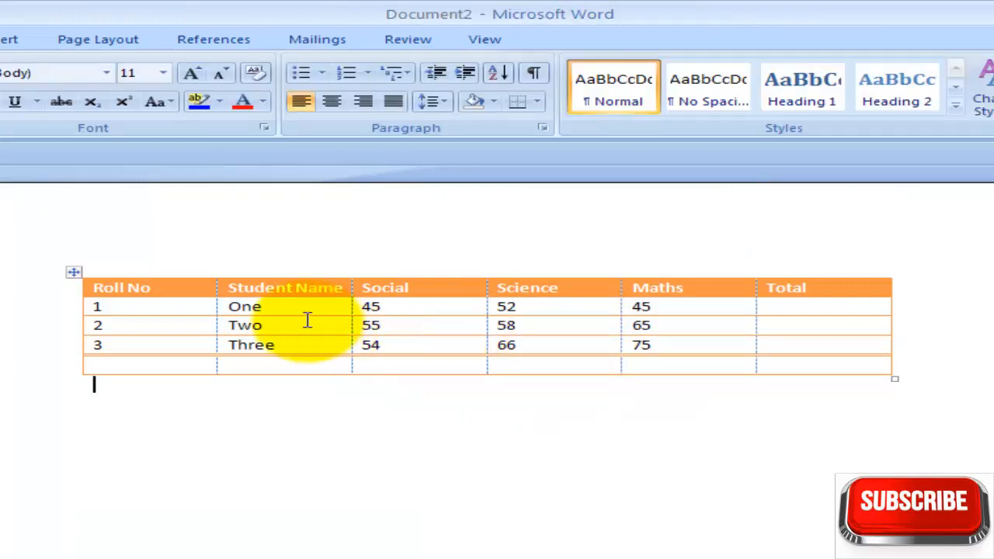
{"action": "left_click_drag", "start_coordinate": [232, 325], "coordinate": [666, 333]}
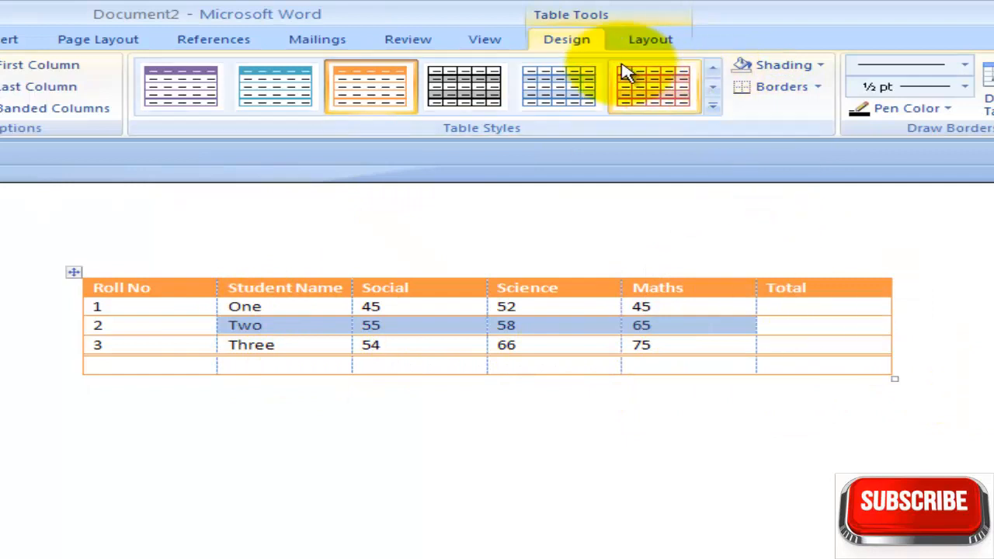
{"action": "left_click", "coordinate": [822, 66]}
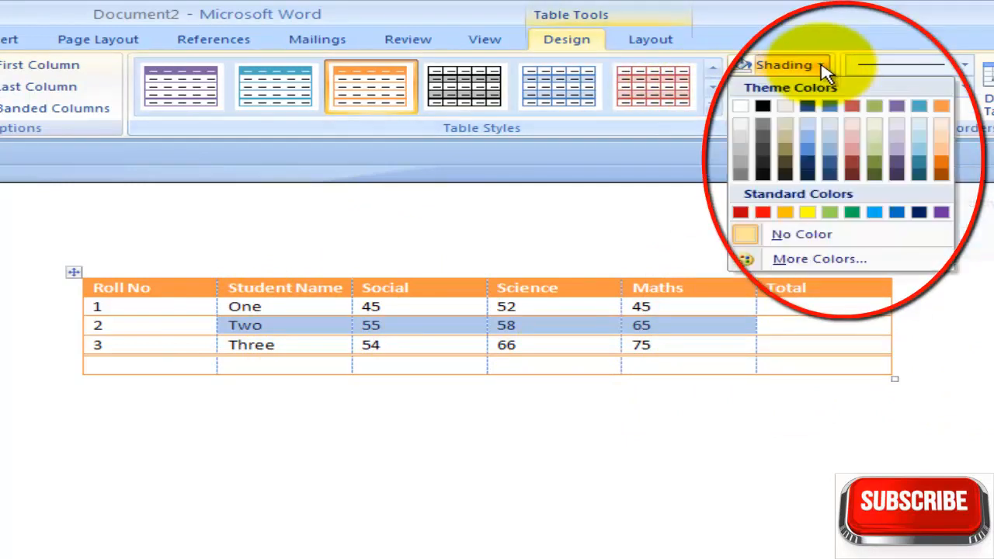
{"action": "left_click", "coordinate": [829, 214]}
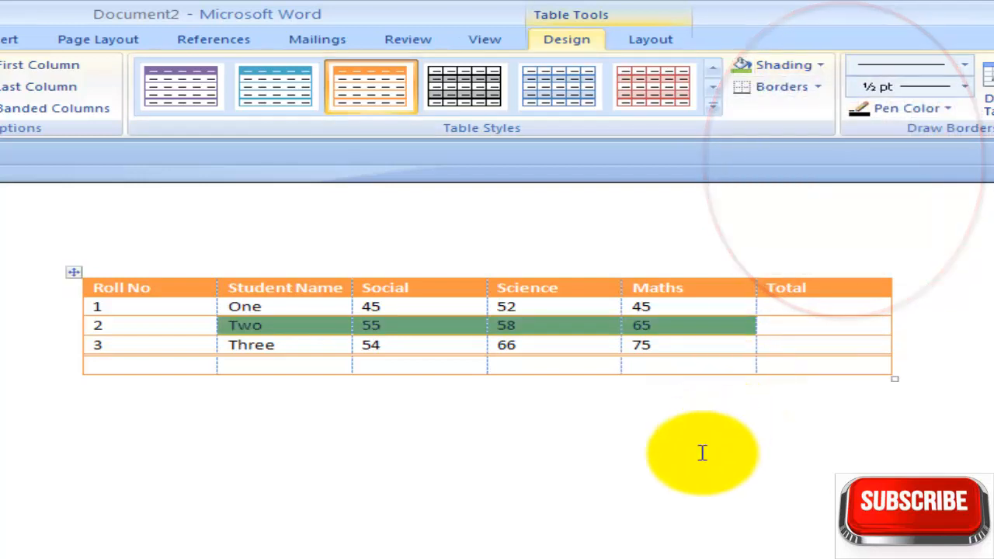
{"action": "left_click", "coordinate": [702, 453]}
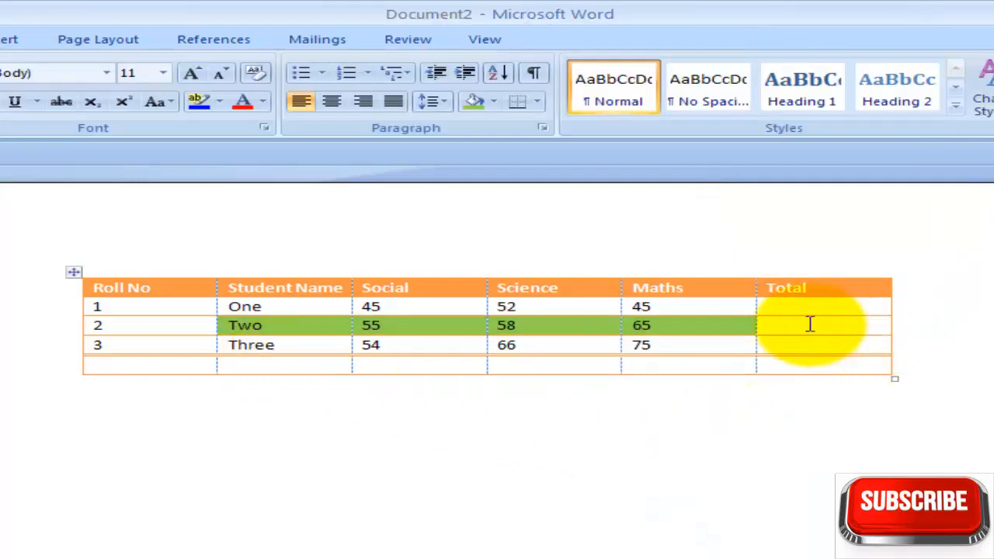
{"action": "left_click", "coordinate": [70, 273]}
{"action": "left_click", "coordinate": [566, 37]}
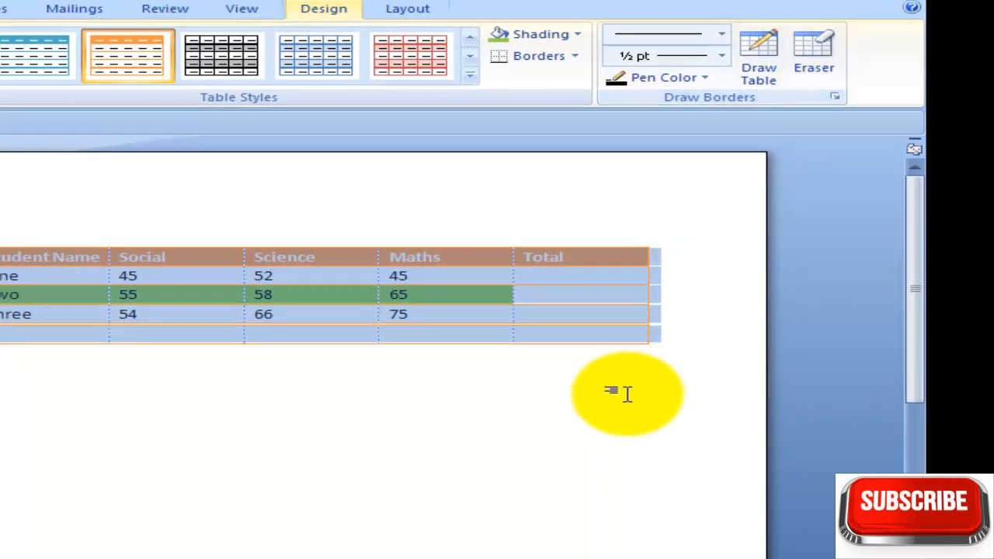
{"action": "left_click", "coordinate": [722, 404]}
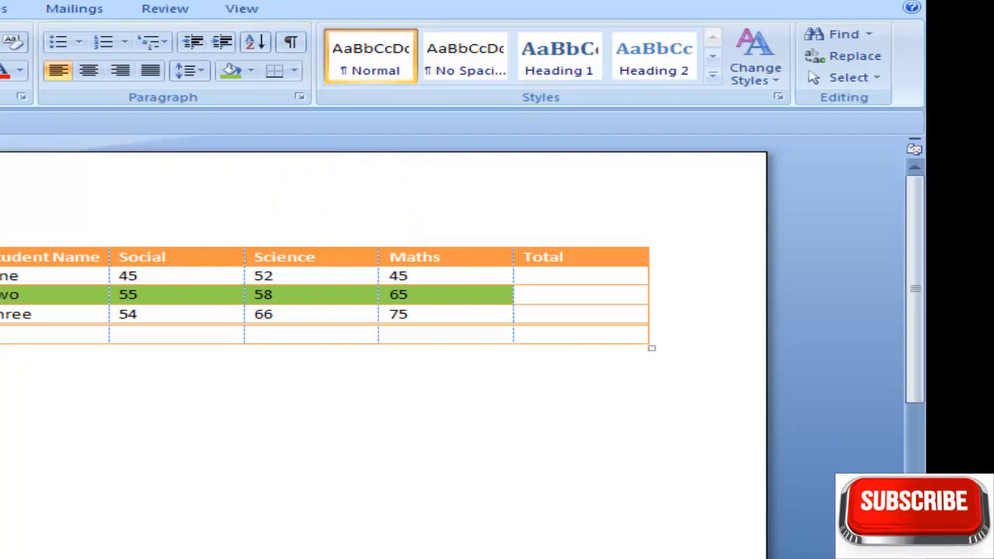
Erase the empty last row of the marks table by removing its lower border with the table Eraser
{"action": "left_click", "coordinate": [1, 241]}
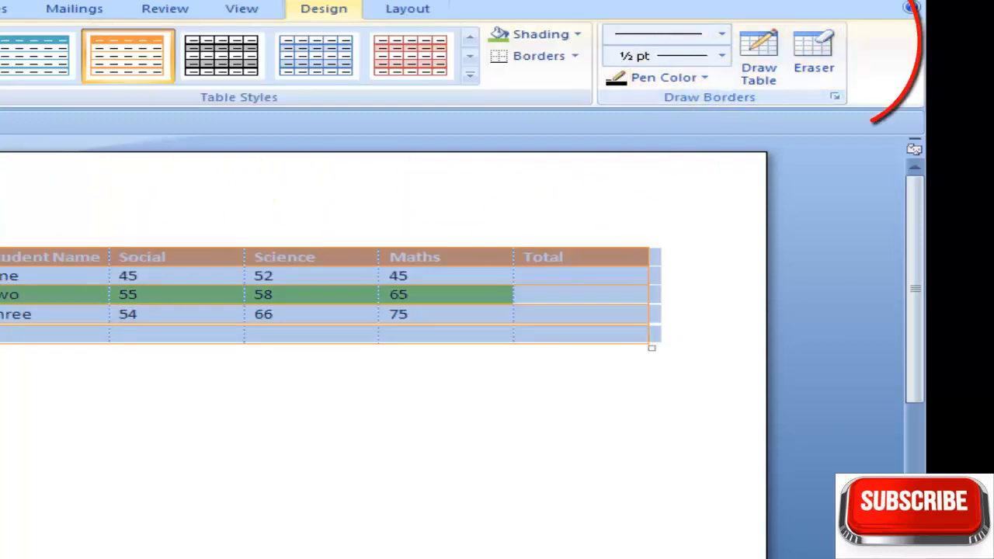
{"action": "left_click", "coordinate": [825, 66]}
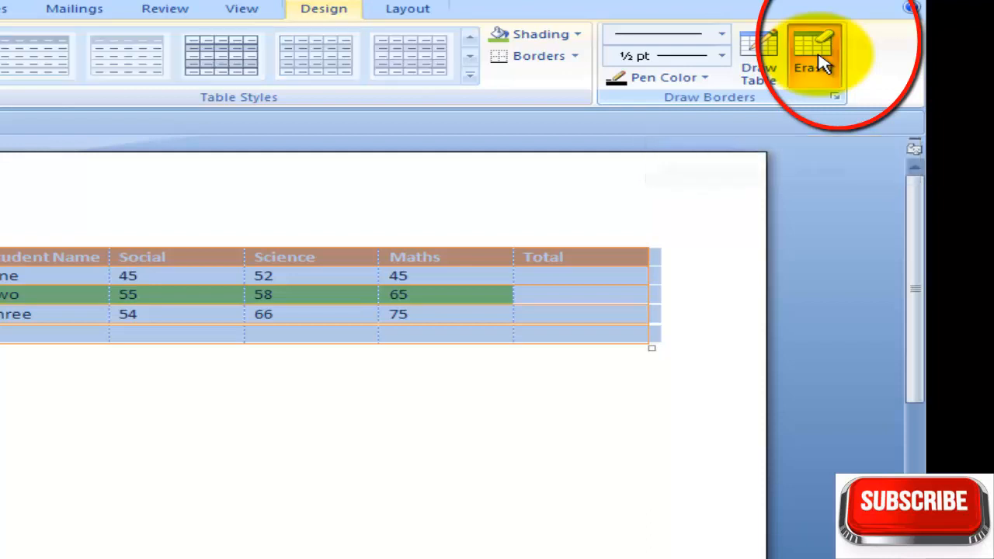
{"action": "left_click", "coordinate": [588, 339]}
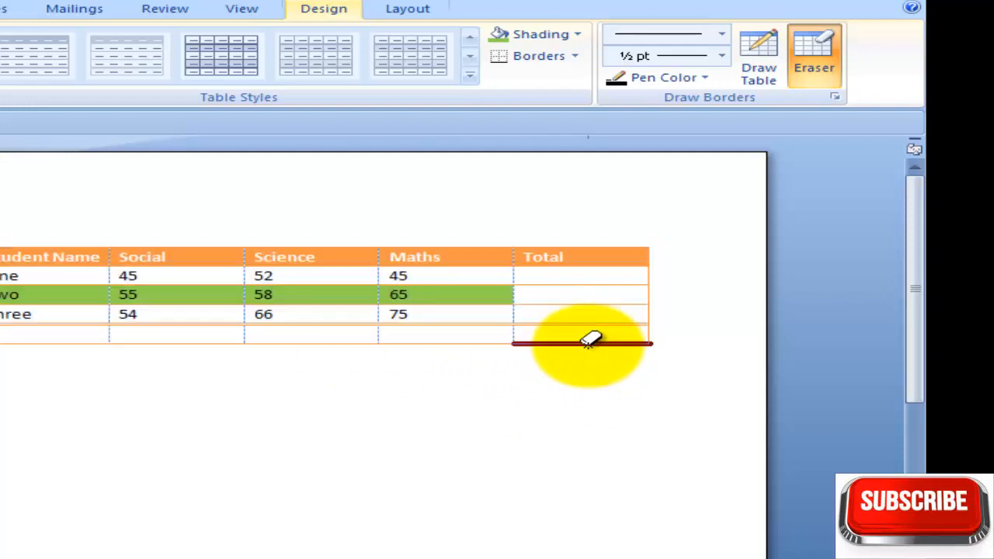
{"action": "left_click", "coordinate": [486, 342]}
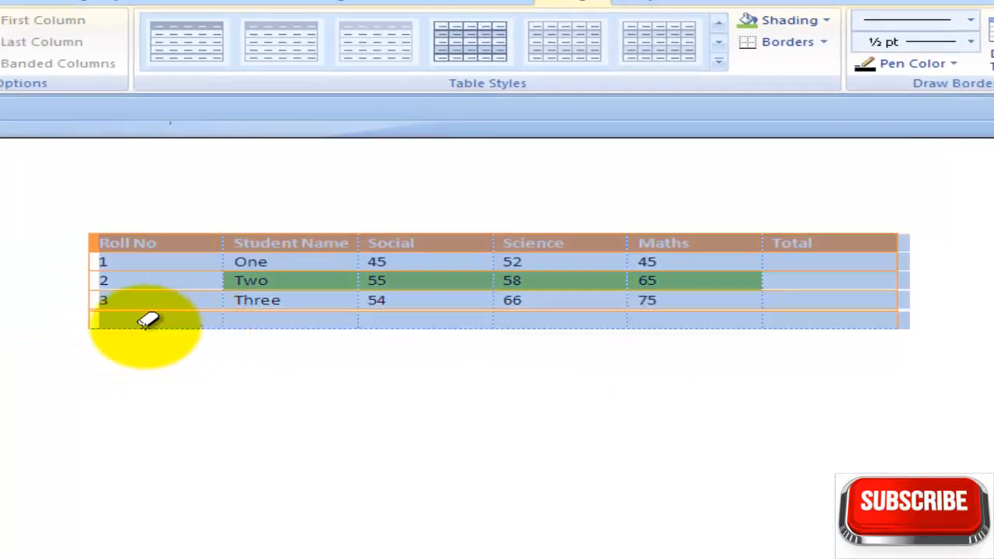
{"action": "left_click", "coordinate": [90, 324]}
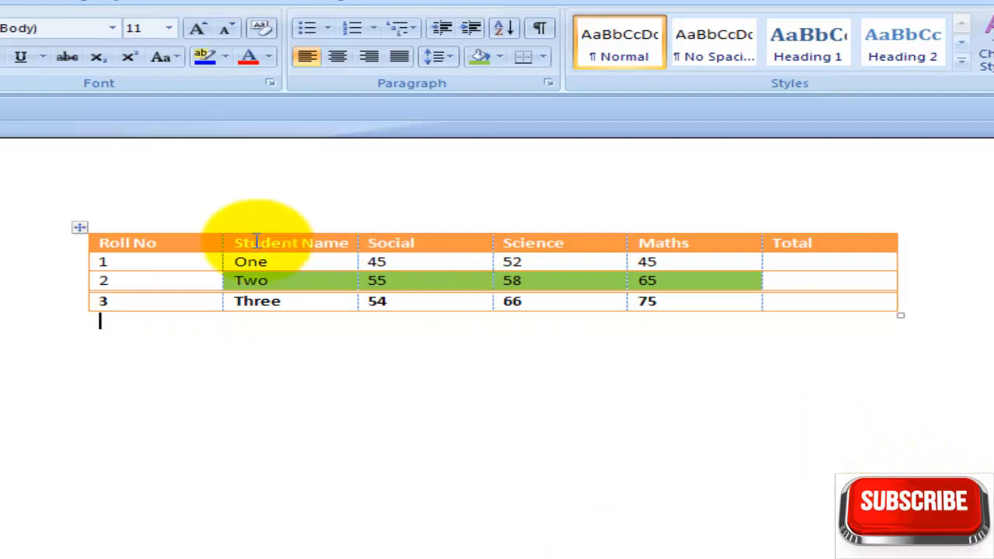
Draw a wide single-cell table below the marks table with Draw Table, using a black ½ pt solid line
{"action": "left_click", "coordinate": [80, 225]}
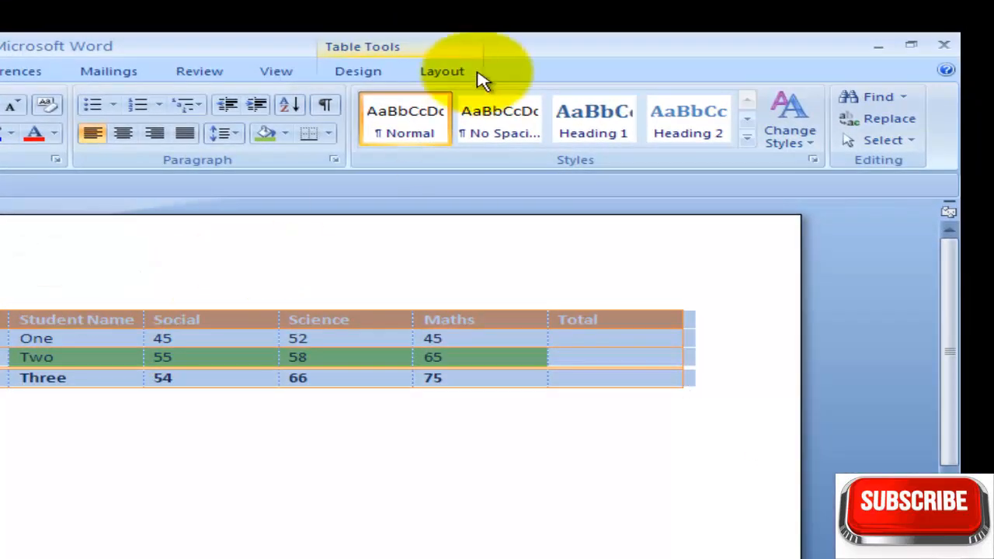
{"action": "left_click", "coordinate": [342, 73]}
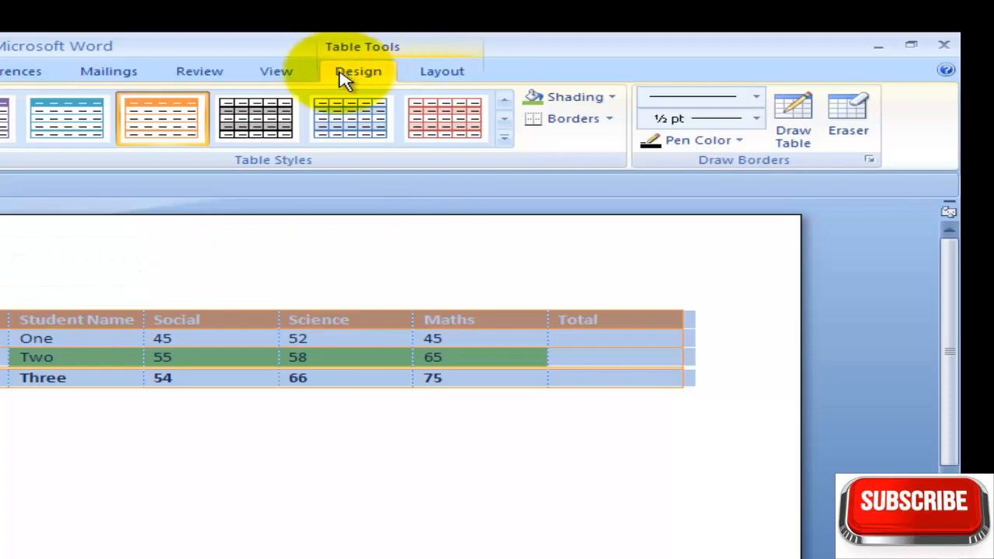
{"action": "left_click", "coordinate": [794, 128]}
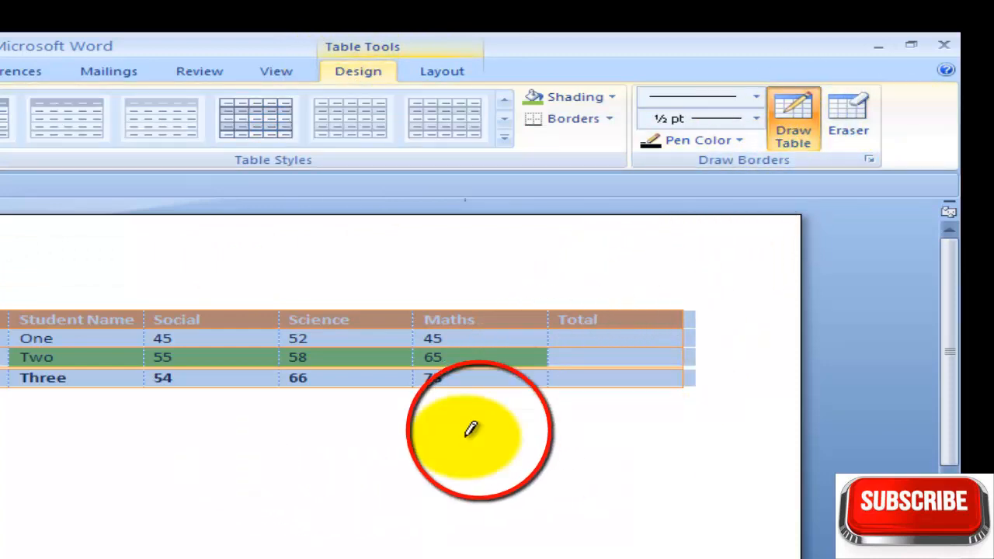
{"action": "mouse_move", "coordinate": [107, 319]}
{"action": "left_mouse_down"}
{"action": "mouse_move", "coordinate": [573, 556]}
{"action": "mouse_move", "coordinate": [723, 466]}
{"action": "left_mouse_up"}
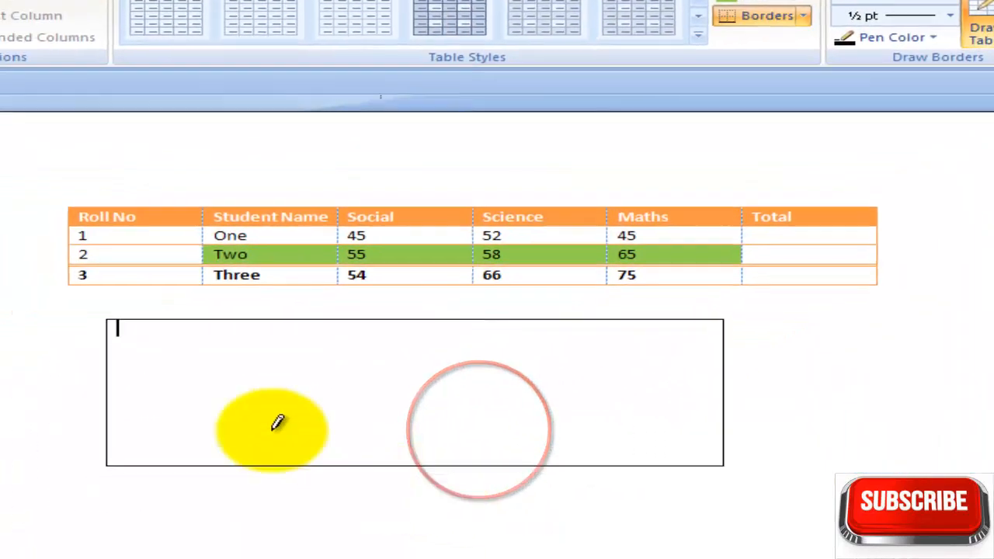
Divide the drawn table with a full-width horizontal line, a small narrow box in its left part and three vertical lines, then stop drawing
{"action": "left_click_drag", "start_coordinate": [106, 363], "coordinate": [699, 365]}
{"action": "left_click_drag", "start_coordinate": [199, 321], "coordinate": [245, 435]}
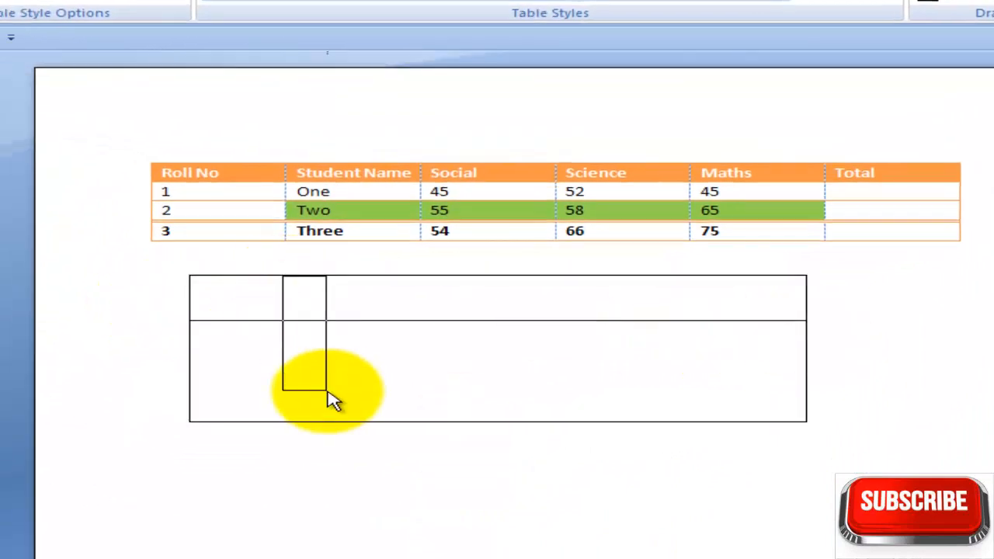
{"action": "left_click_drag", "start_coordinate": [332, 400], "coordinate": [329, 406]}
{"action": "left_click_drag", "start_coordinate": [473, 264], "coordinate": [473, 426]}
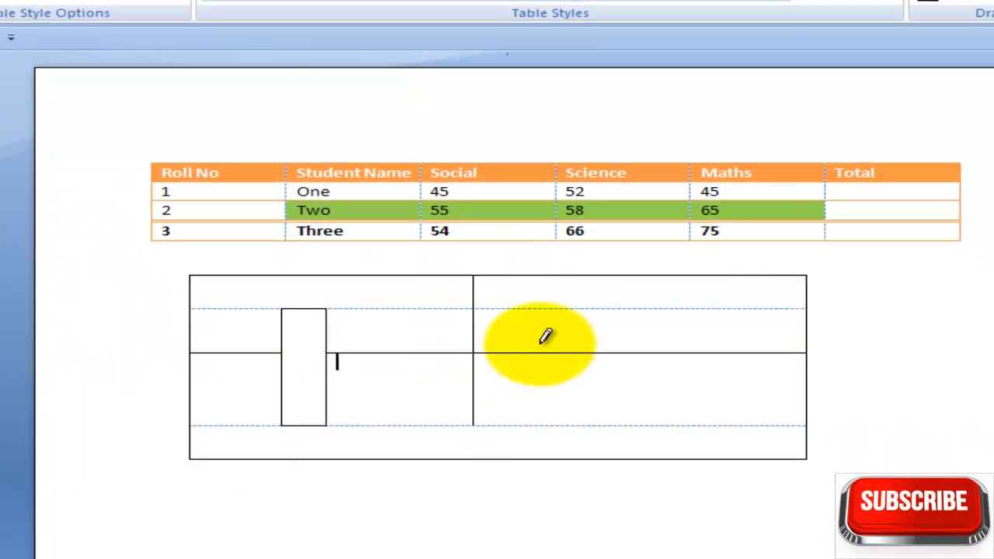
{"action": "mouse_move", "coordinate": [599, 277]}
{"action": "left_mouse_down"}
{"action": "mouse_move", "coordinate": [621, 463]}
{"action": "mouse_move", "coordinate": [606, 459]}
{"action": "left_mouse_up"}
{"action": "left_click_drag", "start_coordinate": [738, 280], "coordinate": [781, 459]}
{"action": "left_click_drag", "start_coordinate": [704, 276], "coordinate": [700, 409]}
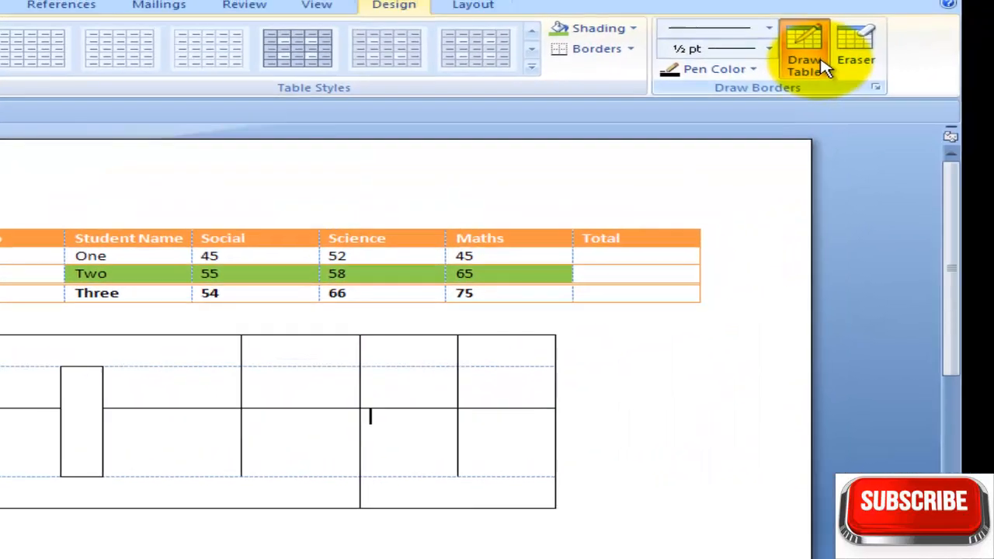
{"action": "left_click", "coordinate": [825, 68]}
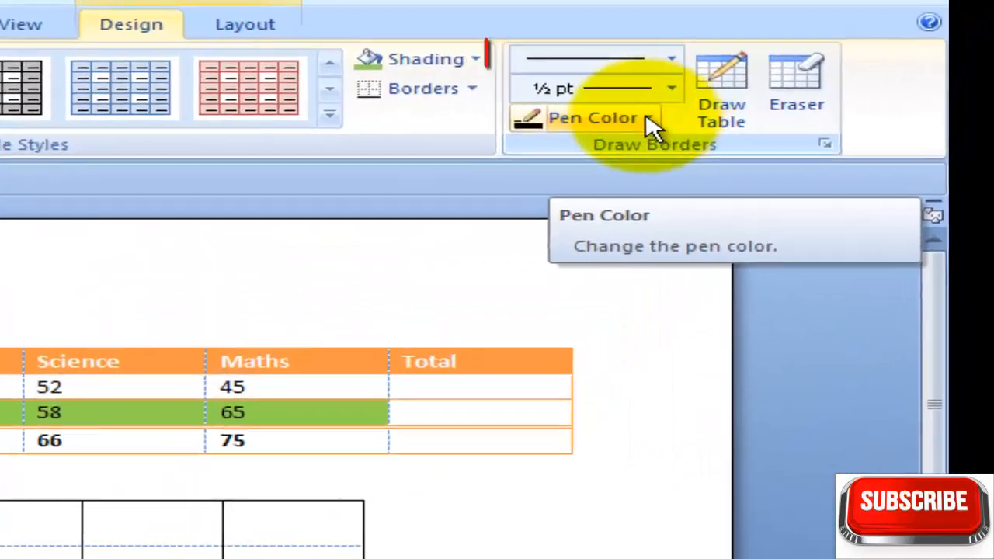
Set the border pen colour to standard red and the line weight to 4 ½ pt
{"action": "left_click", "coordinate": [655, 121]}
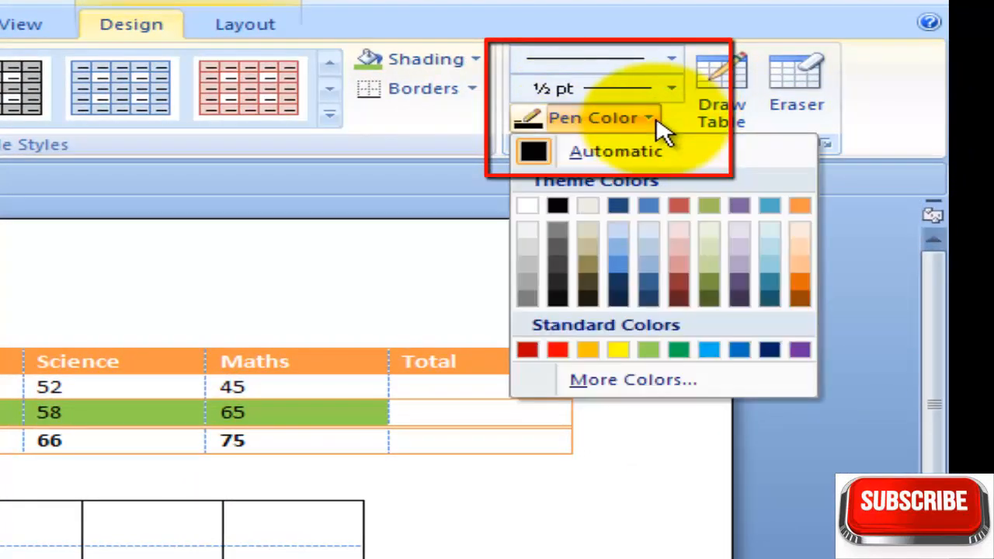
{"action": "left_click", "coordinate": [557, 351]}
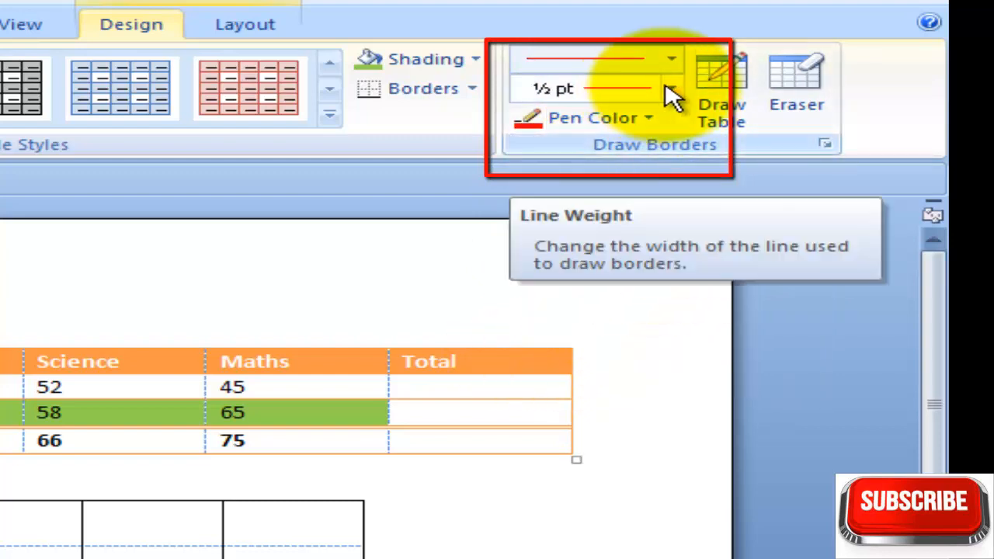
{"action": "left_click", "coordinate": [670, 90]}
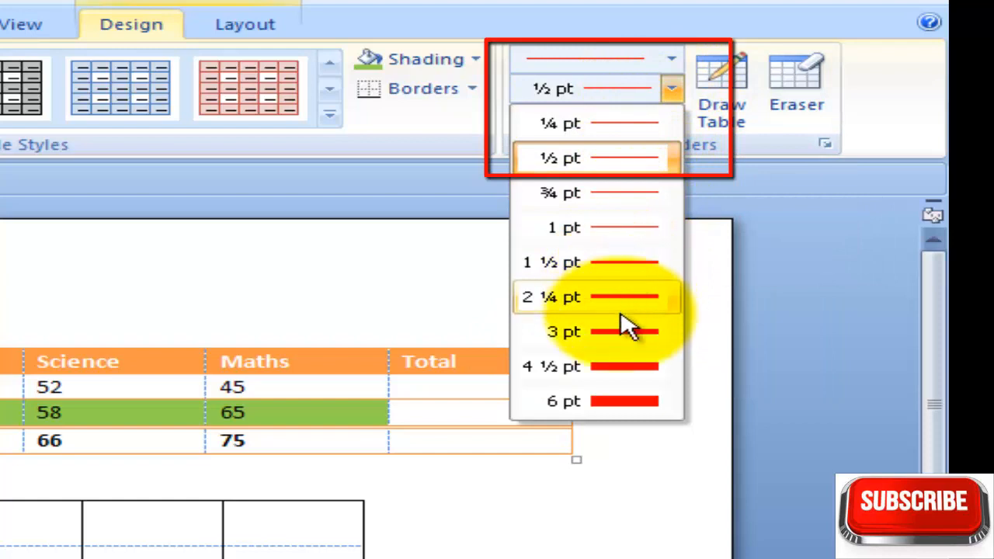
{"action": "left_click", "coordinate": [631, 367]}
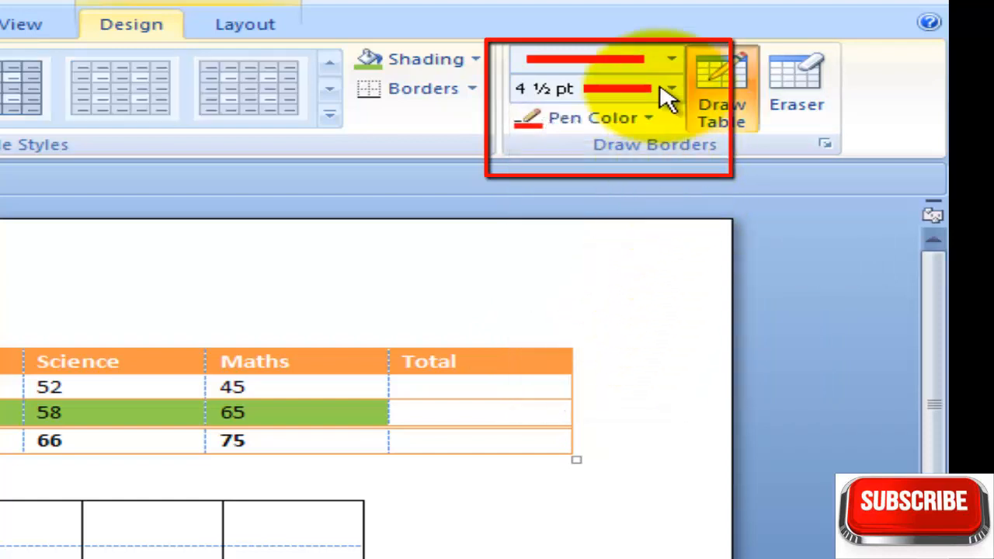
Draw a wide single-cell table beneath the second table using a black 3 pt thick-and-thin double line style
{"action": "left_click", "coordinate": [674, 63]}
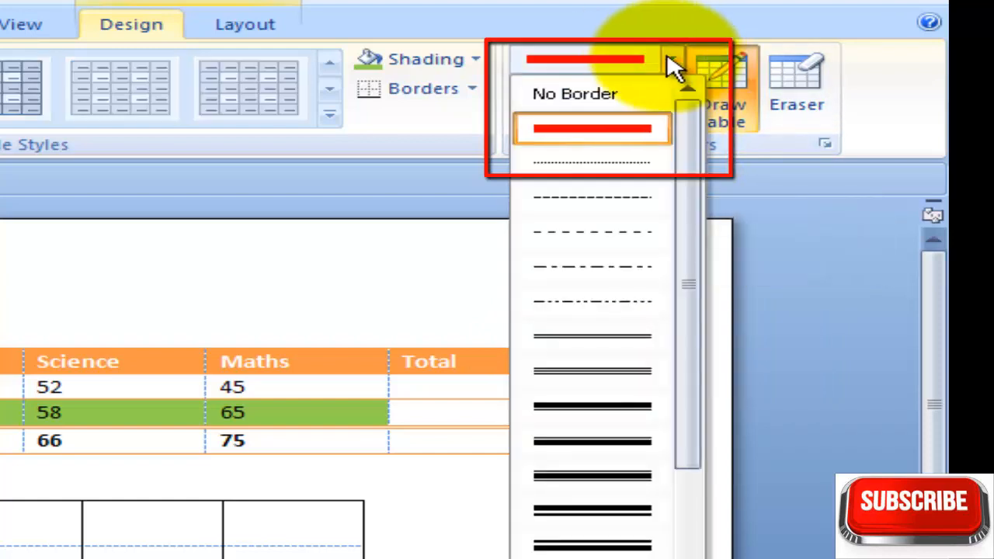
{"action": "left_click", "coordinate": [601, 407]}
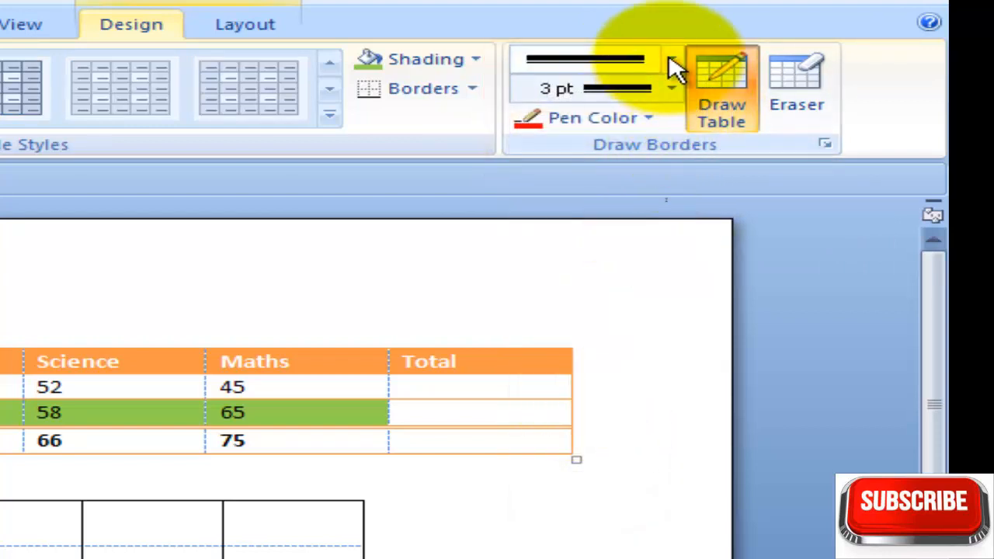
{"action": "left_click", "coordinate": [673, 62]}
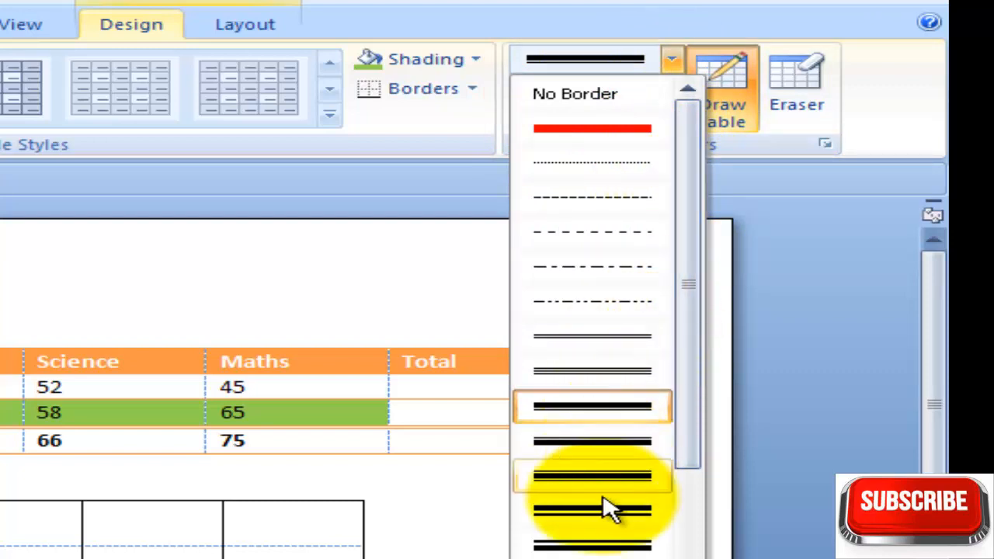
{"action": "left_click", "coordinate": [592, 544]}
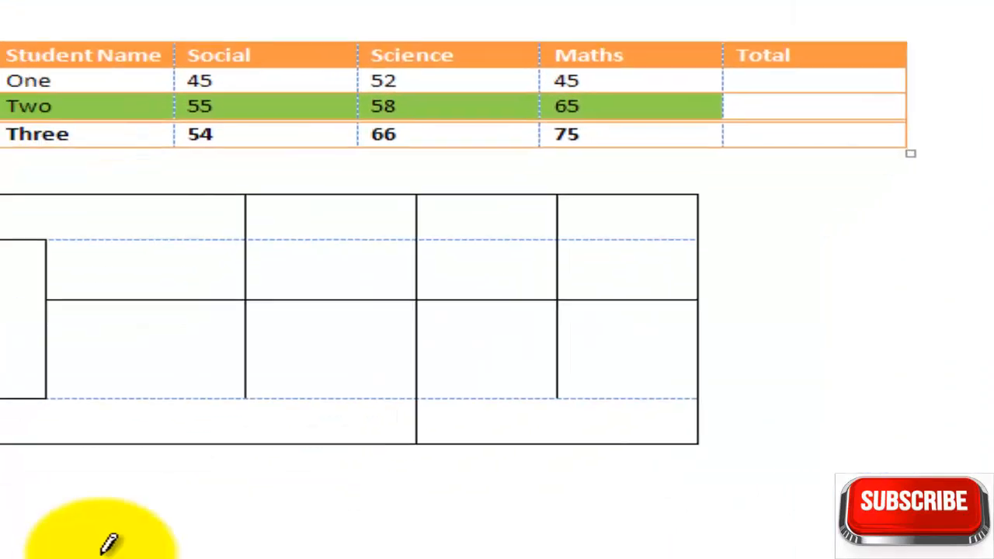
{"action": "mouse_move", "coordinate": [172, 358]}
{"action": "left_mouse_down"}
{"action": "mouse_move", "coordinate": [555, 428]}
{"action": "mouse_move", "coordinate": [877, 449]}
{"action": "left_mouse_up"}
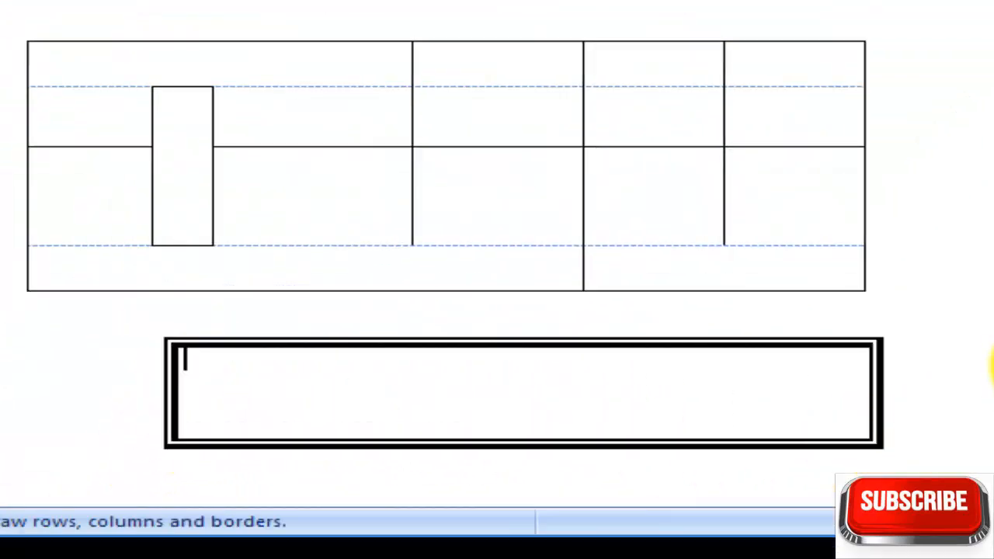
Divide the thick-bordered table into six columns with five vertical lines and into three rows with horizontal lines, leaving the last column's lower two rows undivided
{"action": "left_click_drag", "start_coordinate": [302, 342], "coordinate": [307, 443]}
{"action": "left_click_drag", "start_coordinate": [449, 348], "coordinate": [451, 441]}
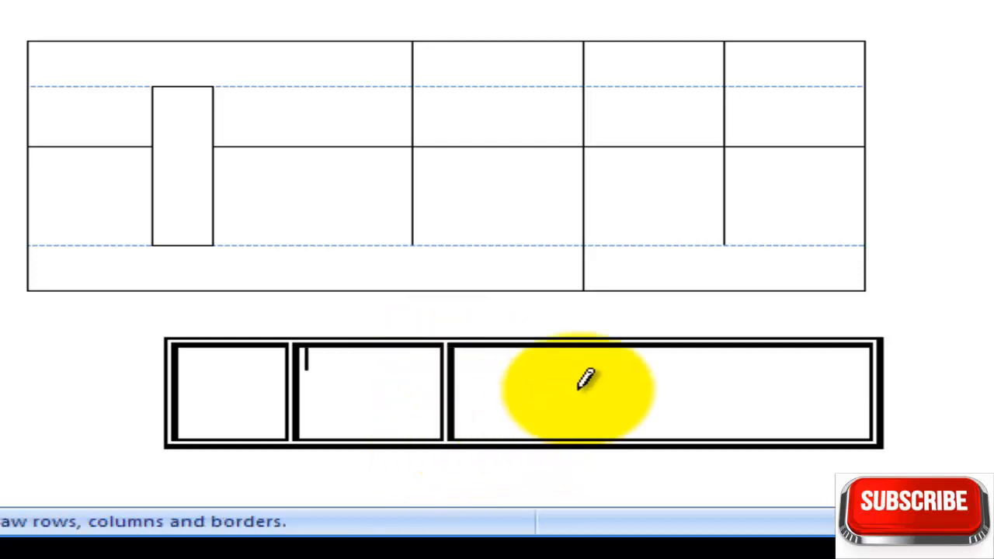
{"action": "left_click_drag", "start_coordinate": [577, 343], "coordinate": [601, 449]}
{"action": "left_click_drag", "start_coordinate": [706, 348], "coordinate": [704, 441]}
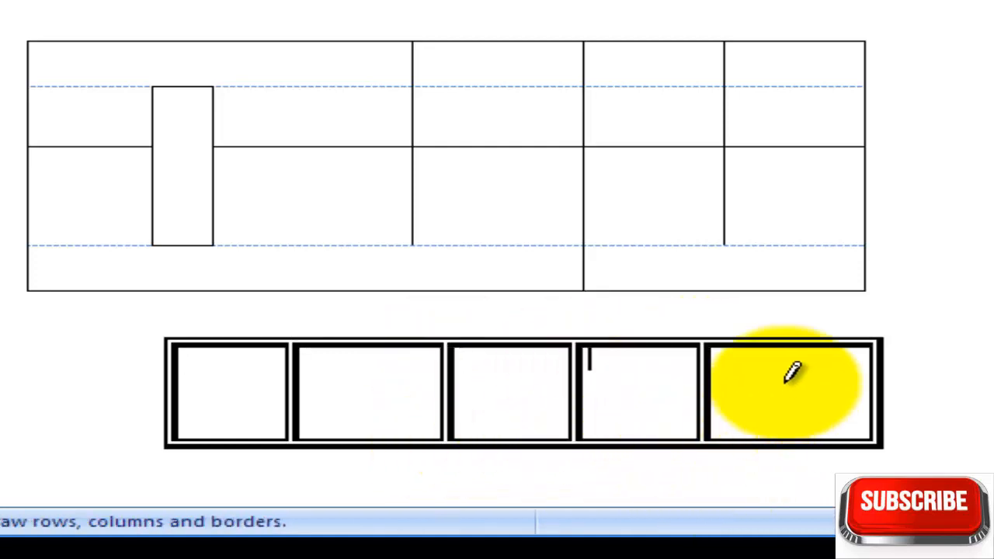
{"action": "left_click_drag", "start_coordinate": [800, 345], "coordinate": [811, 441]}
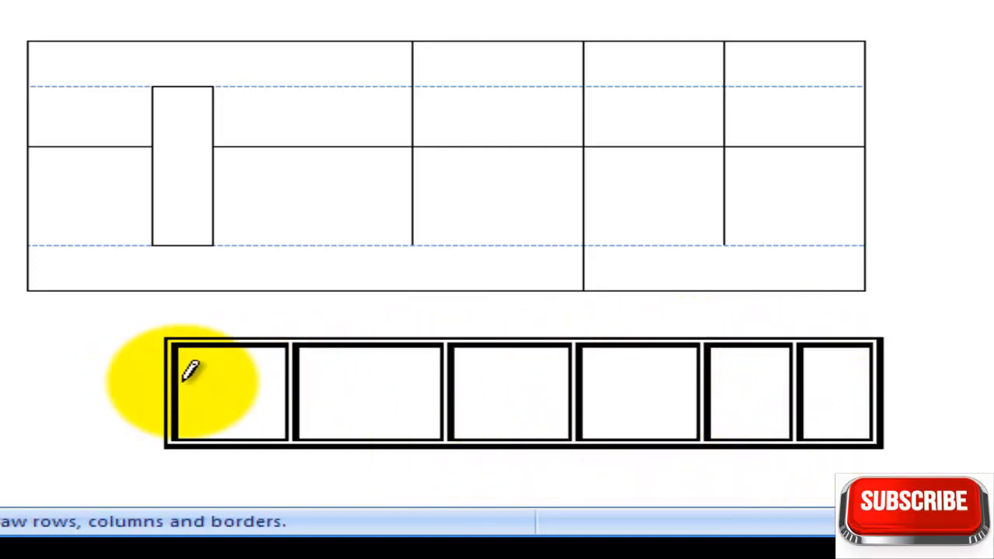
{"action": "mouse_move", "coordinate": [185, 374]}
{"action": "left_mouse_down"}
{"action": "mouse_move", "coordinate": [508, 378]}
{"action": "mouse_move", "coordinate": [651, 391]}
{"action": "left_mouse_up"}
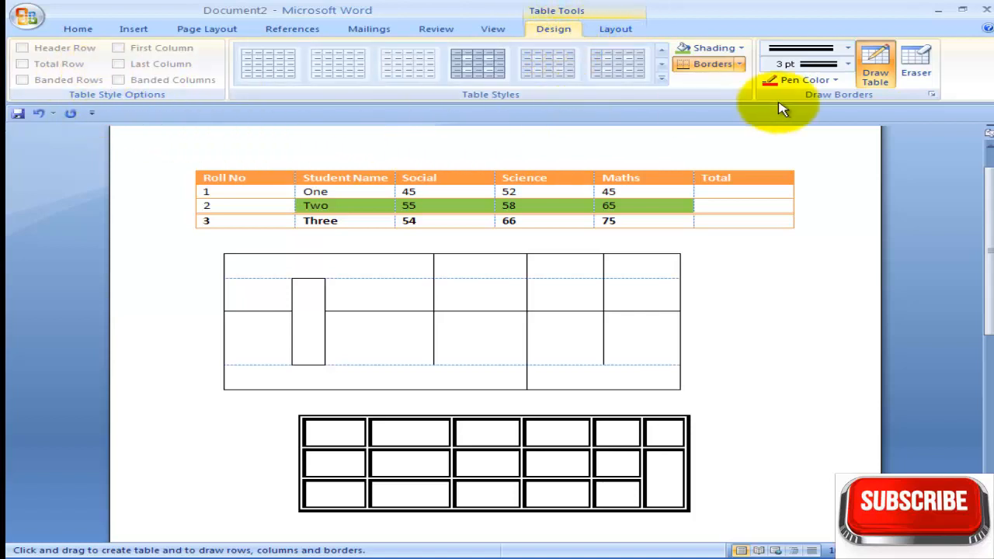
Show the table layout options for the thick-bordered table
{"action": "left_click", "coordinate": [619, 29]}
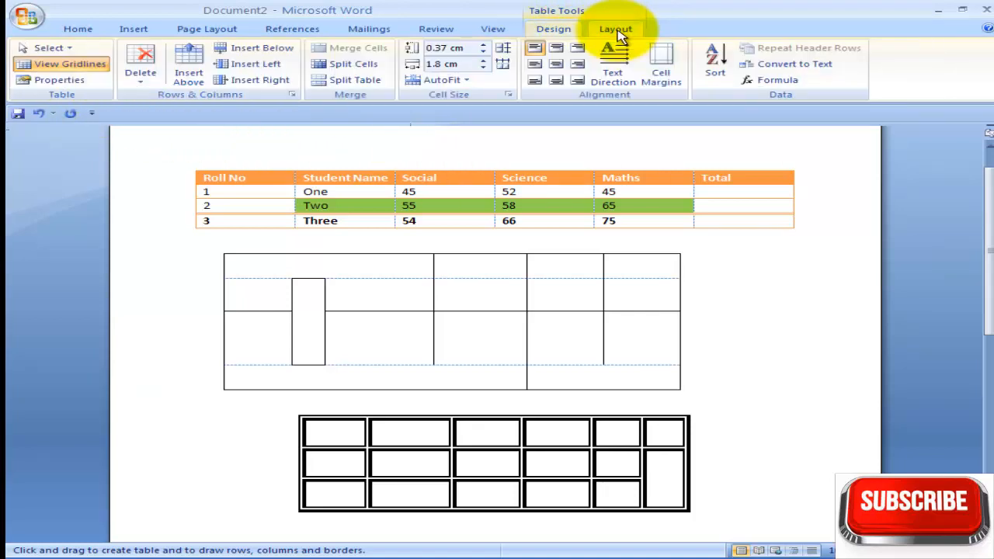